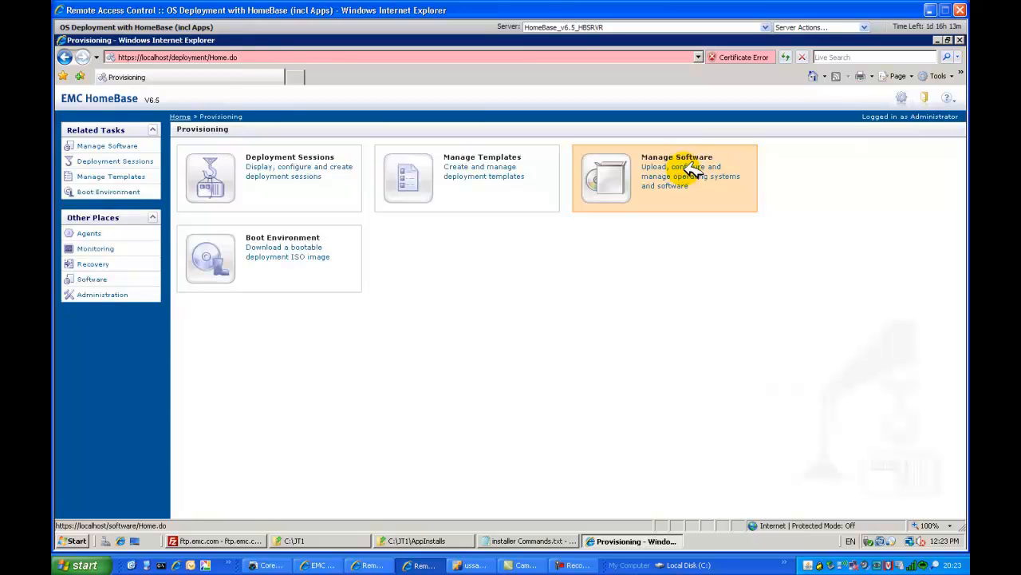
Check the Adobe 9 and Filezilla 315 packages in the Windows software list.
click(497, 246)
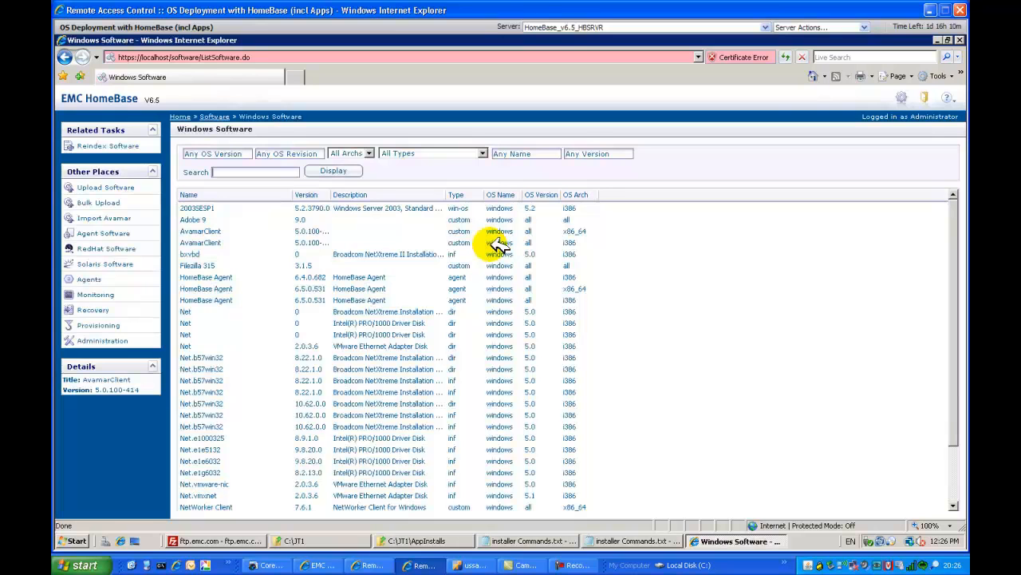
click(193, 219)
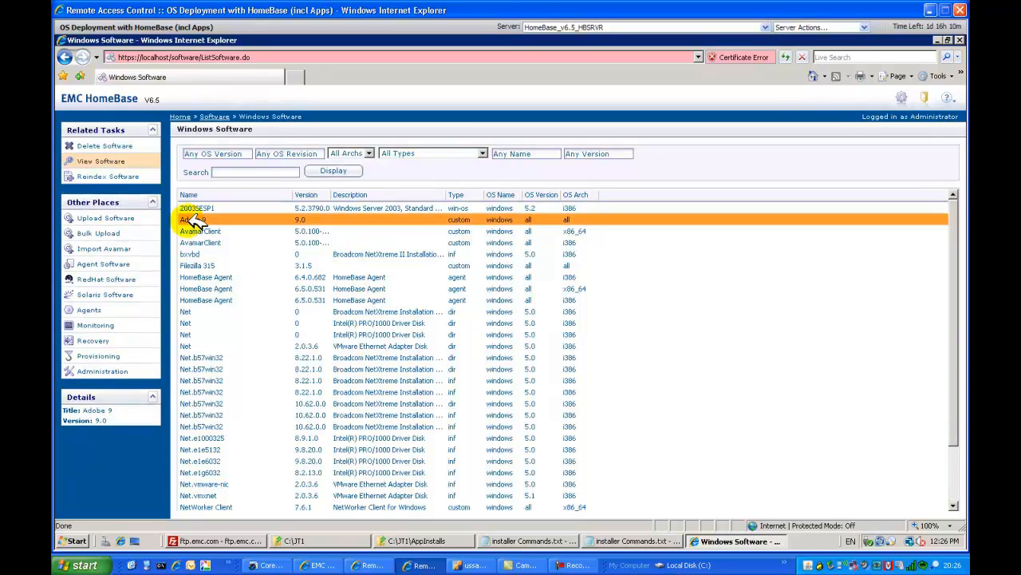
click(209, 265)
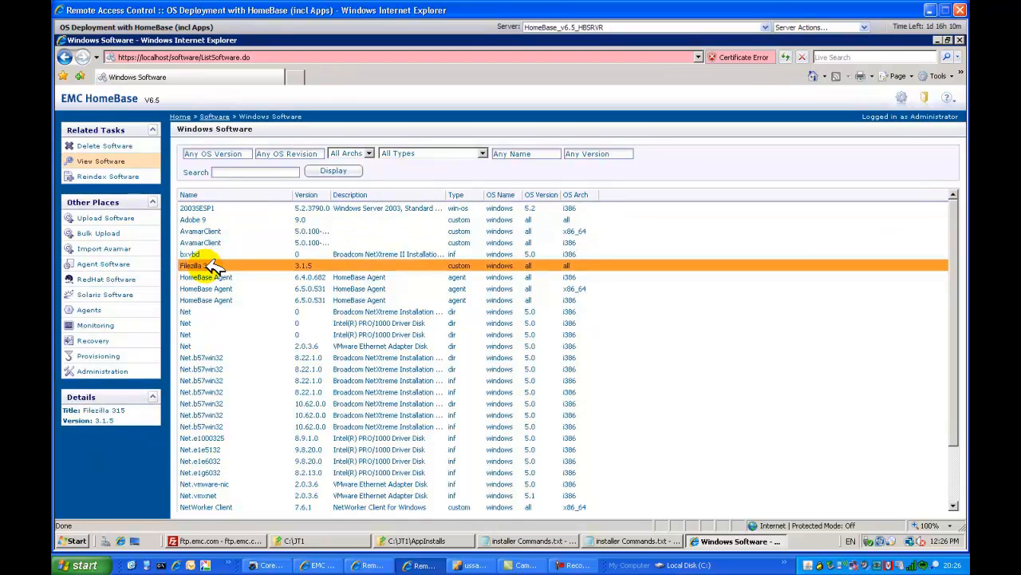
Start a new provisioning template and name it DeploymentDemoJune2011.
click(106, 356)
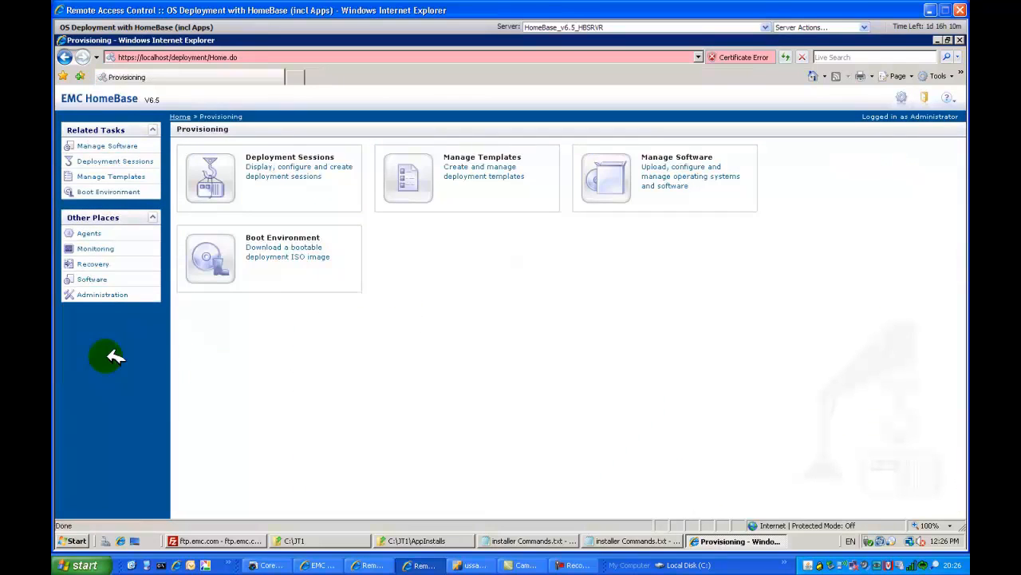
click(485, 177)
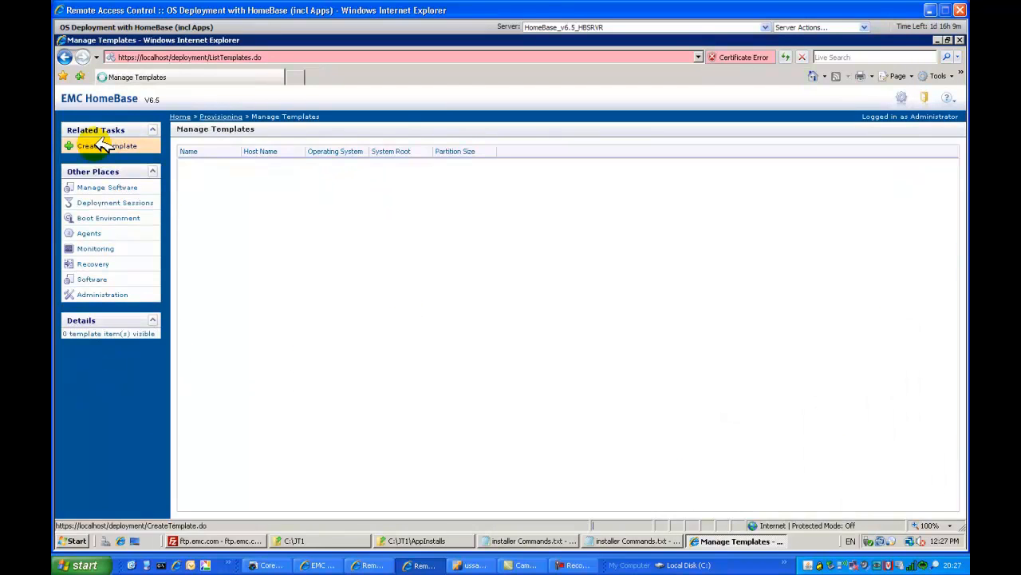
click(95, 145)
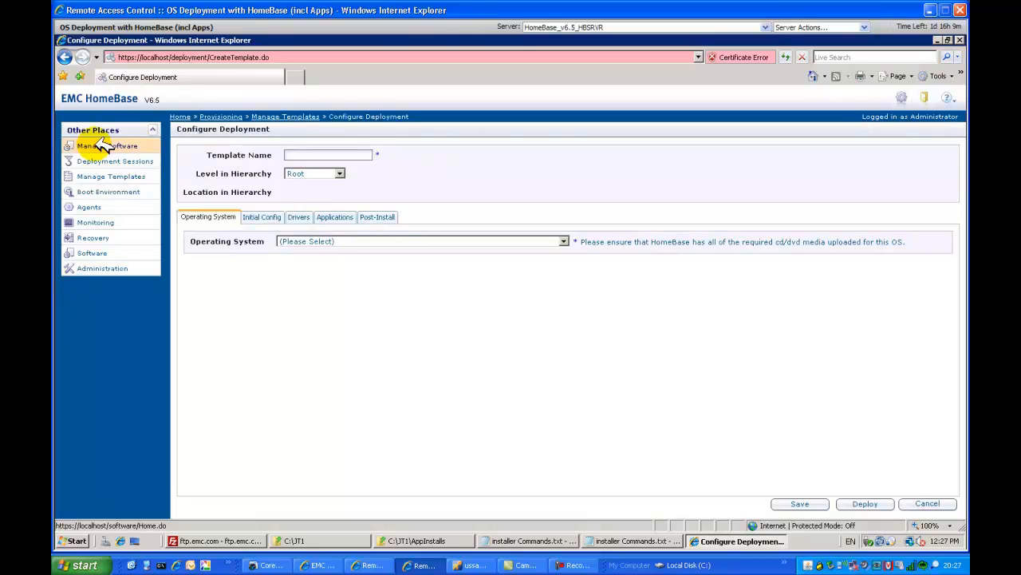
text(Deployment)
text(DemoJune2011)
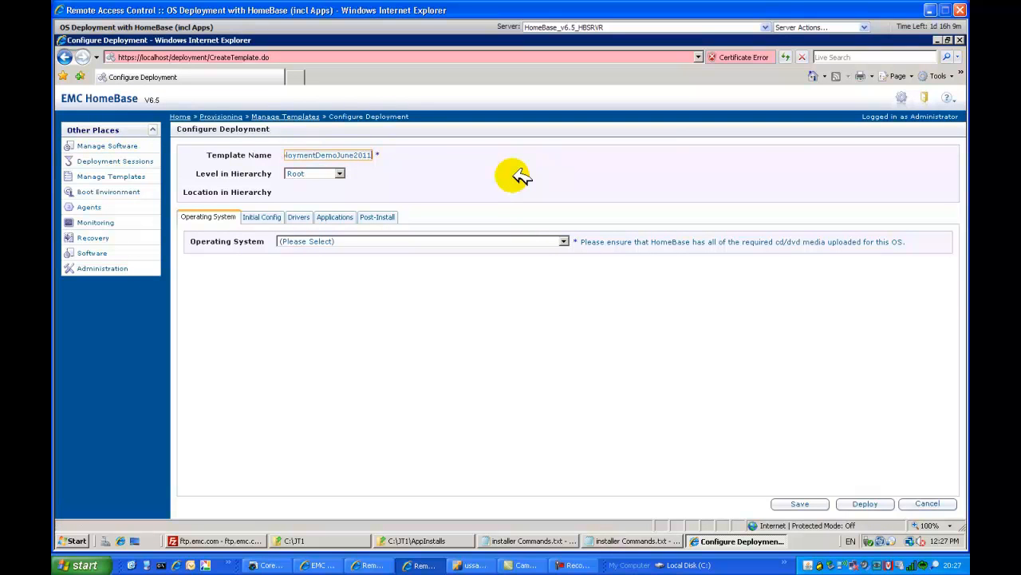
Set the template's hierarchy level to Root and its operating system to Windows Server 2003, Standard Edition with Service Pack 1 (English) (i386).
click(342, 174)
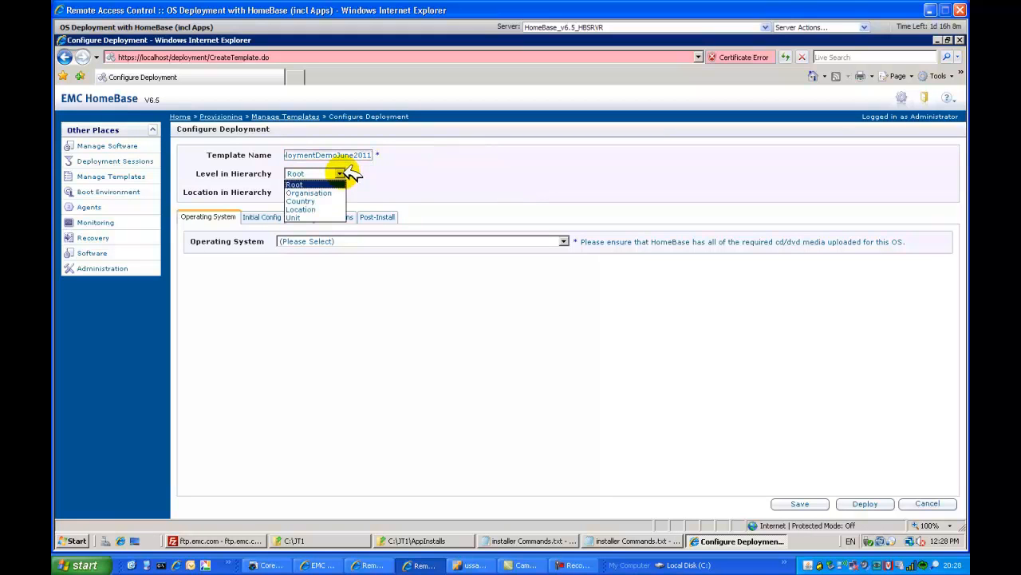
click(316, 184)
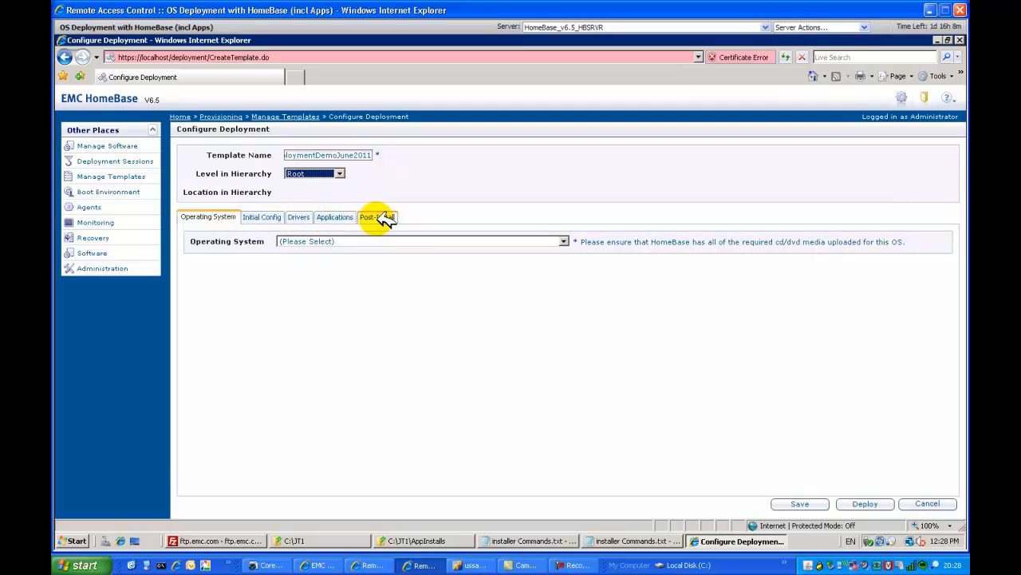
click(568, 241)
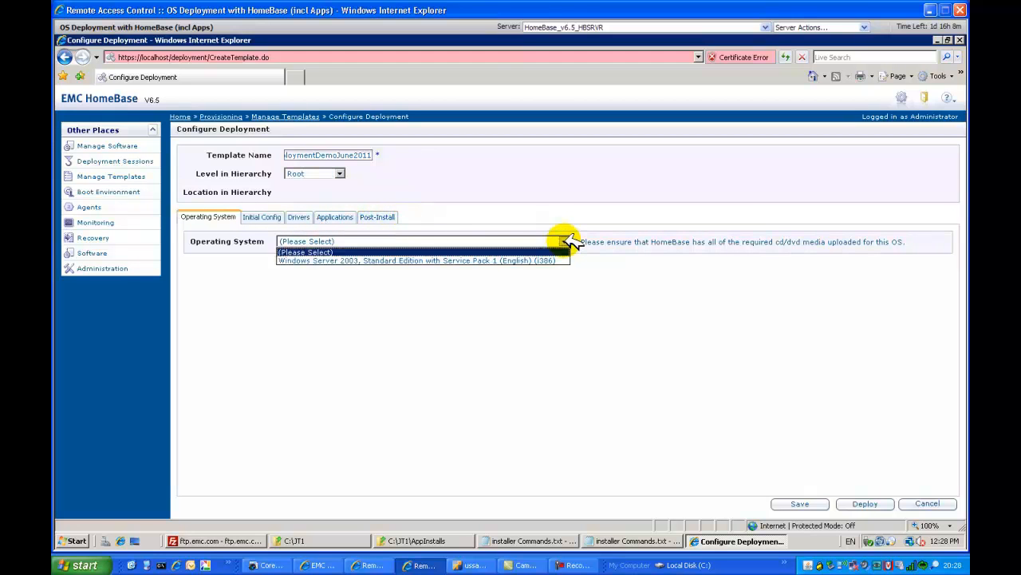
click(519, 261)
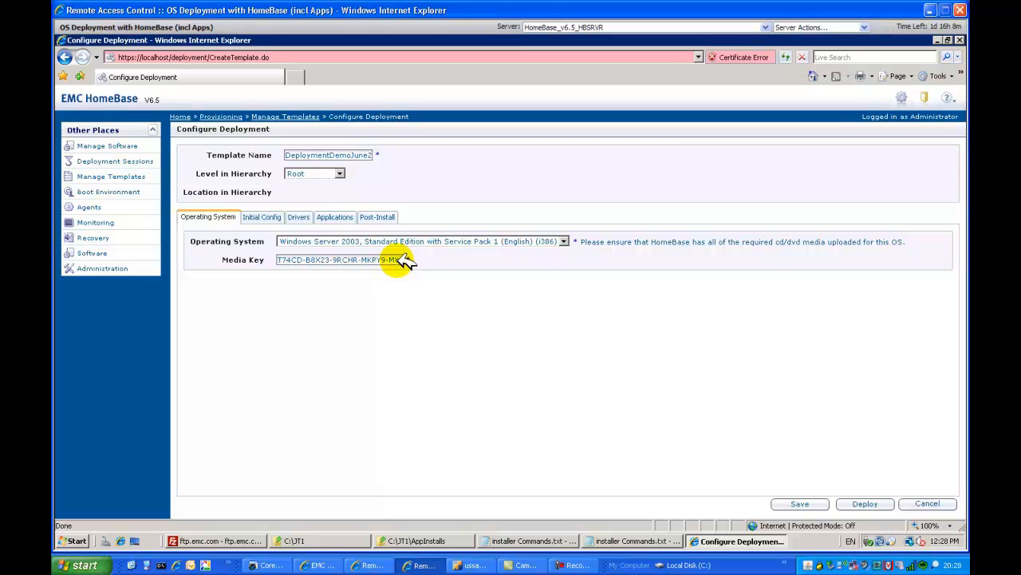
In the template's initial configuration, set the organisation name to CustName and the workgroup name to Workgroup.
click(272, 215)
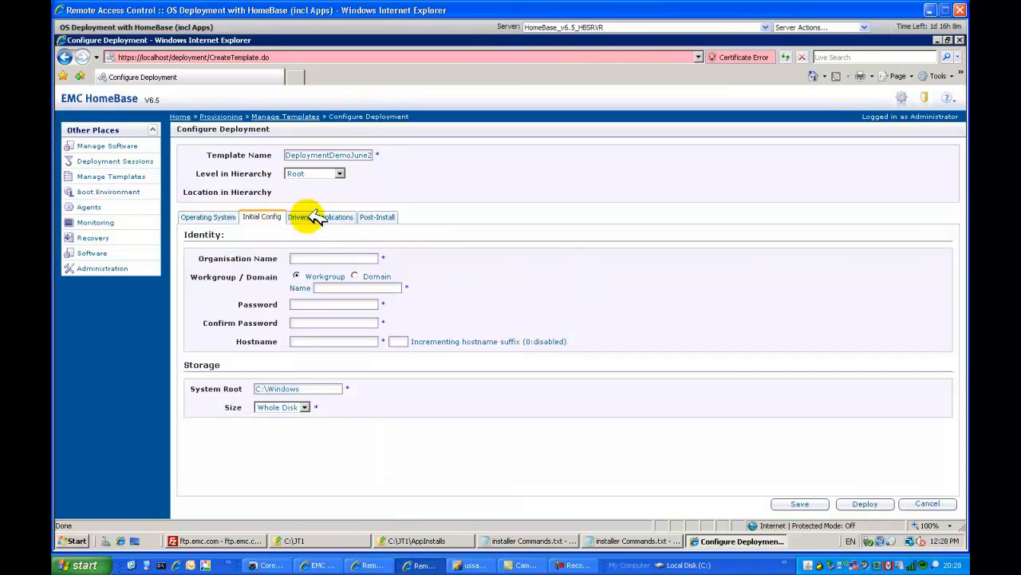
click(297, 259)
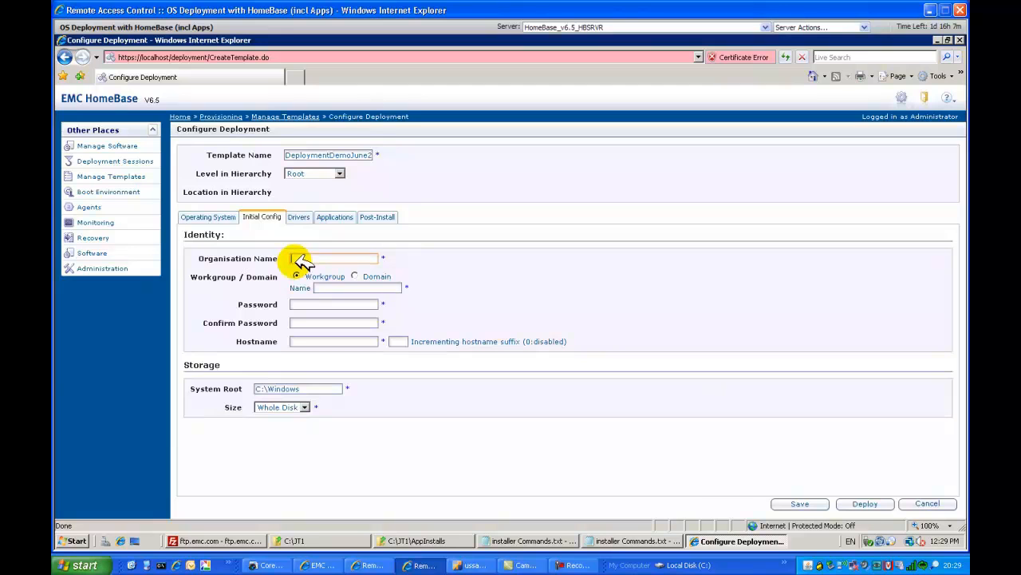
text(OrgName)
key(Tab)
key(Tab)
text(Workgroup)
Enter the password for the deployed server and confirm it in the template's identity settings.
key(Tab)
text(*******)
key(Tab)
text(*******)
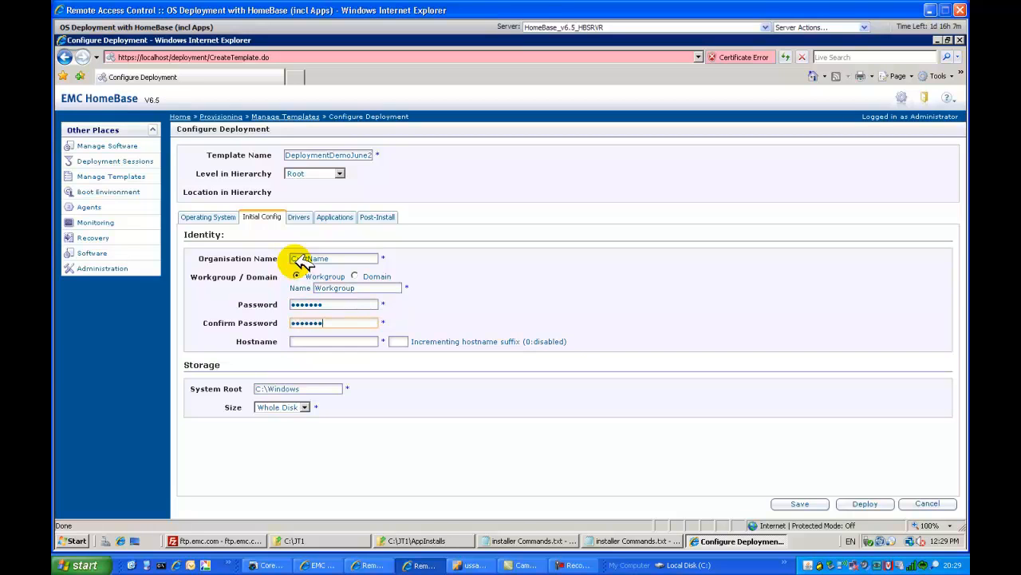
Set the hostname to CustServer with an incrementing hostname suffix of 0.
key(Tab)
text(CustServer)
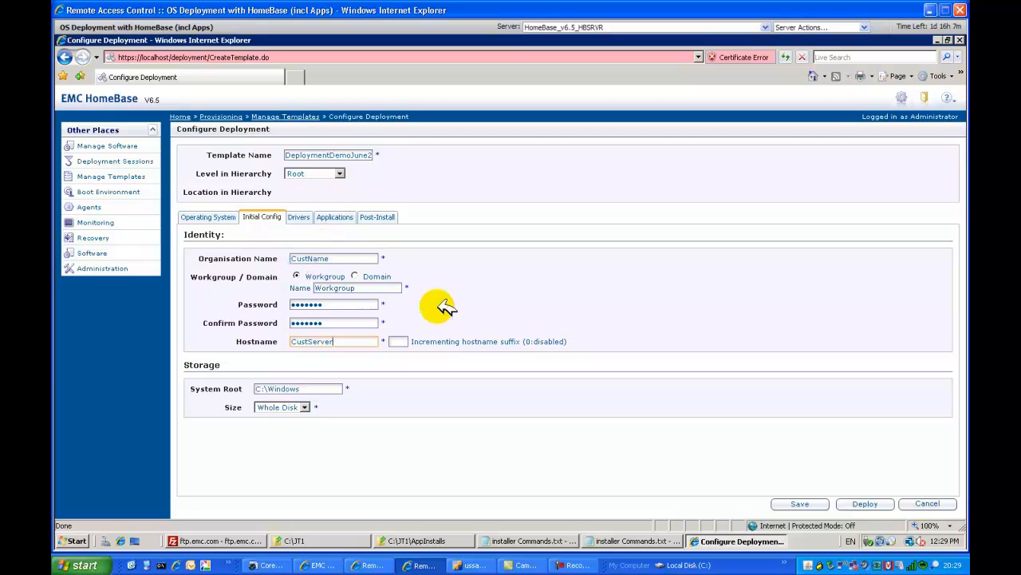
click(403, 339)
text(0)
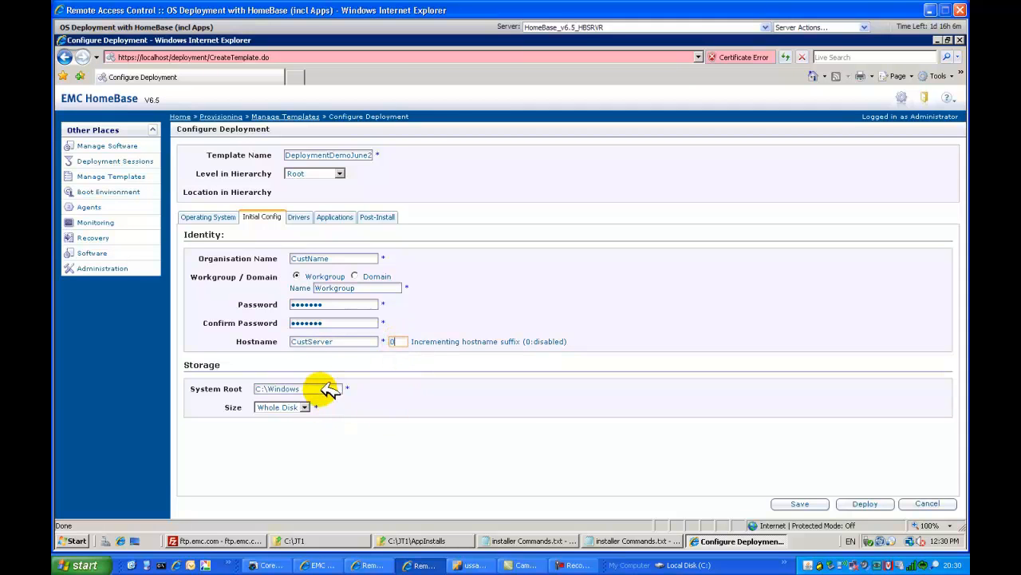
Change the template's storage size from whole disk to a defined size of 6 GB.
click(305, 406)
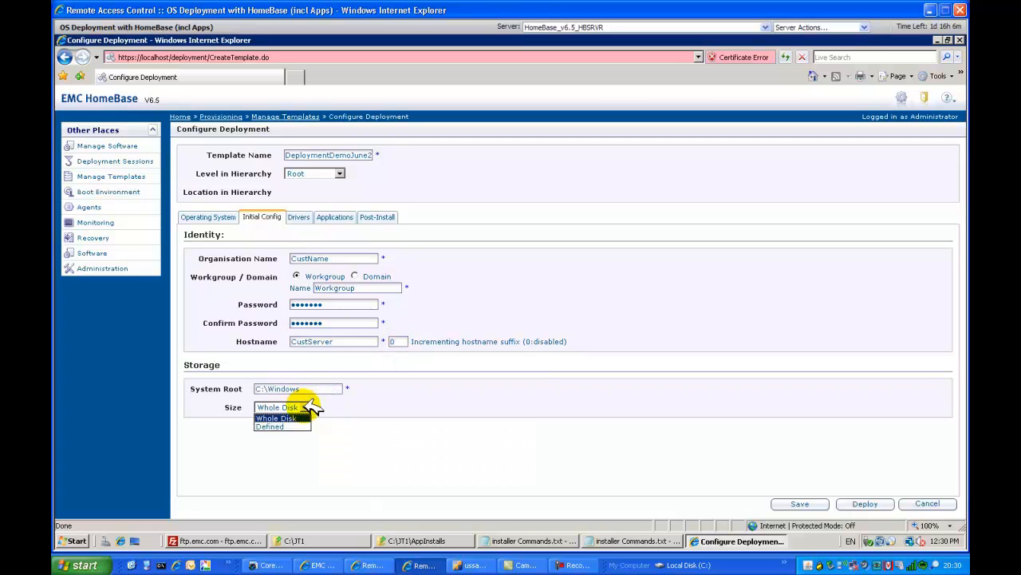
click(275, 426)
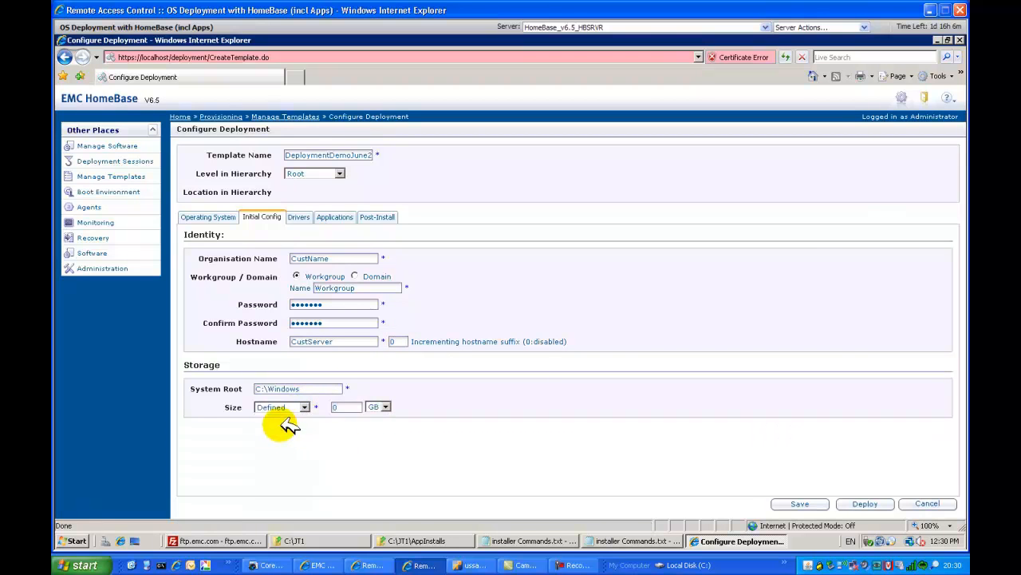
double_click(359, 405)
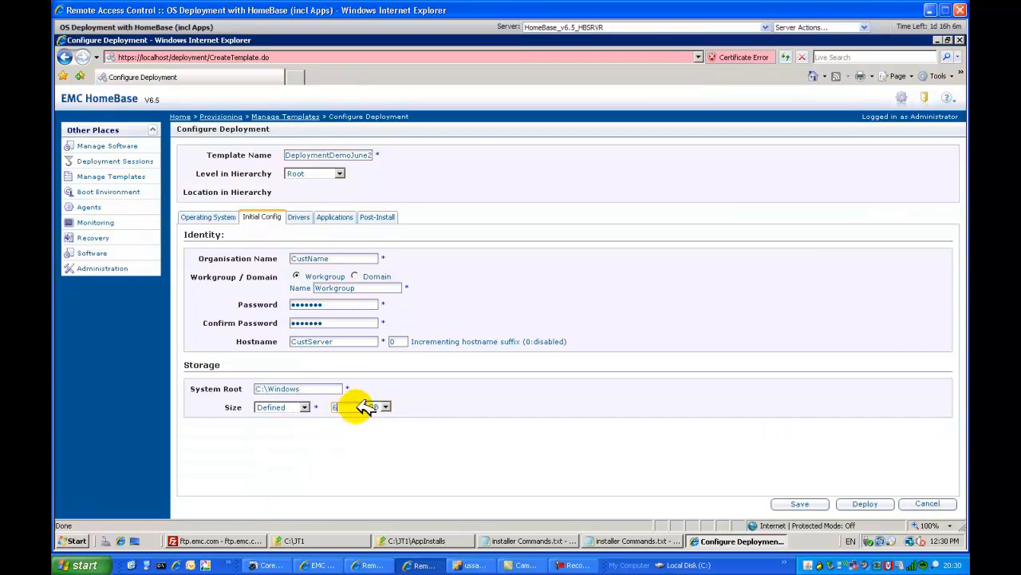
Add the four Intel network drivers, Net.e1000325, Net.e1e5132, Net.e1e6032 and Net.e1g6032, to the template's selected drivers.
click(296, 217)
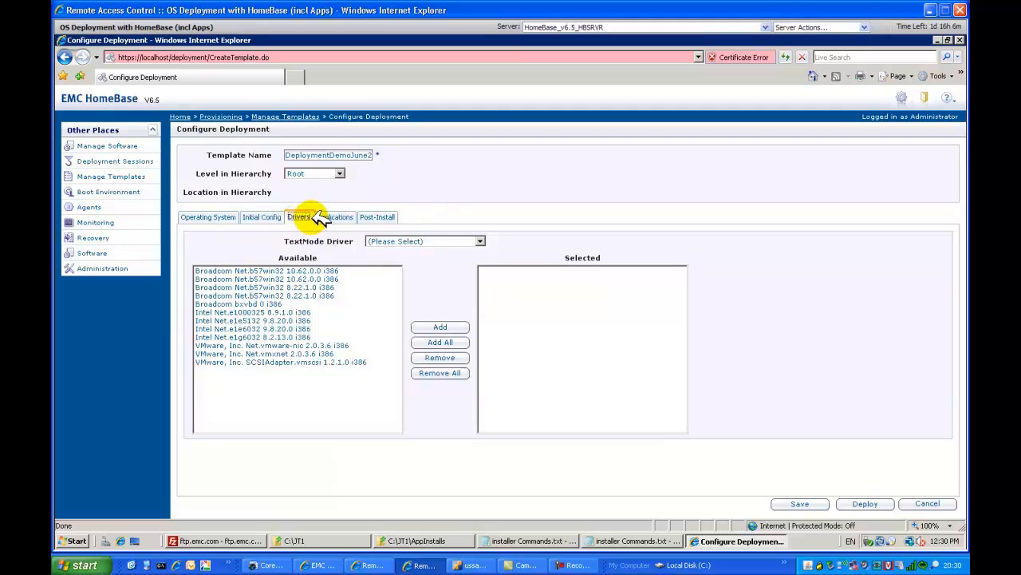
click(415, 239)
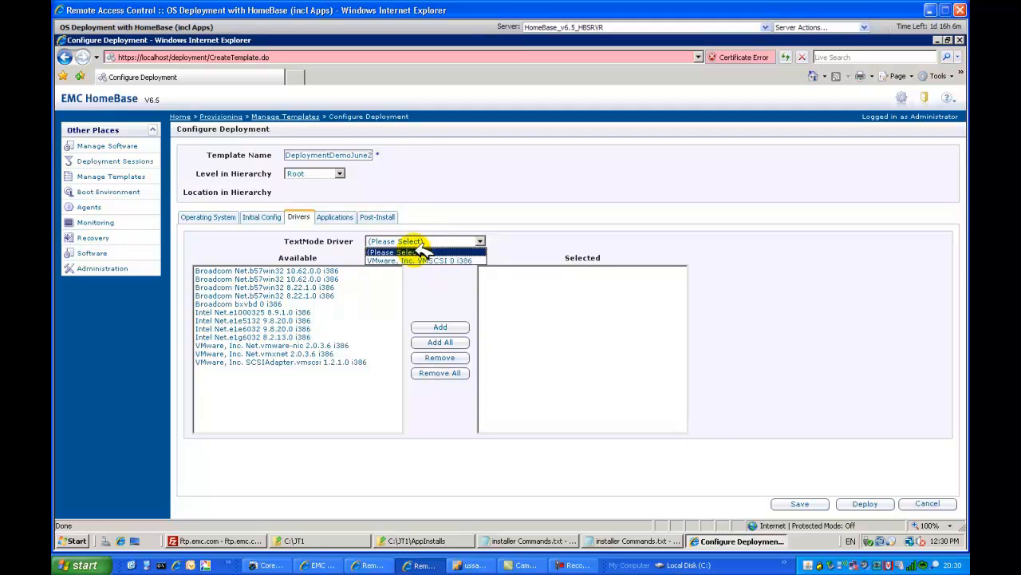
click(415, 251)
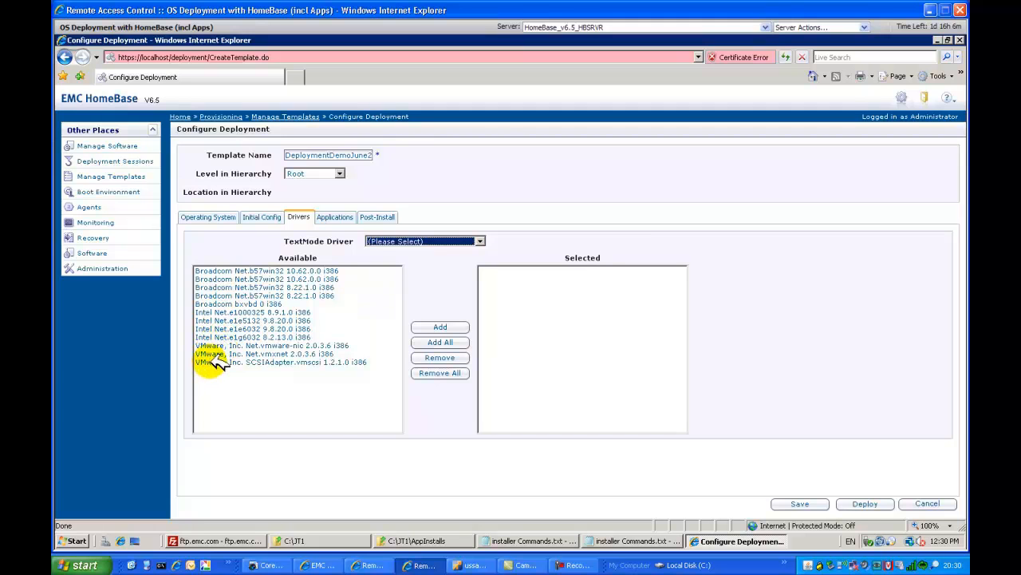
click(231, 312)
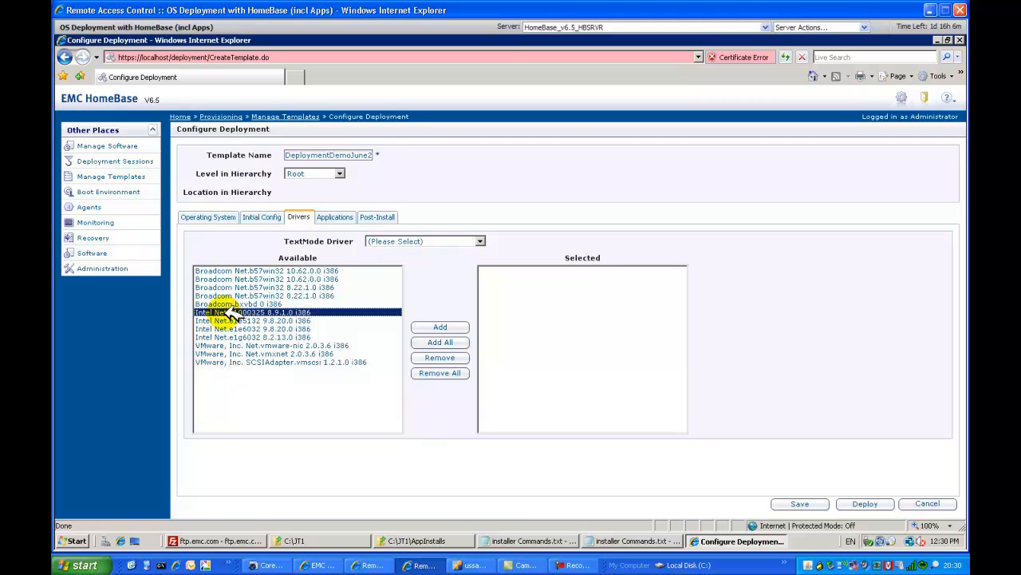
shift+click(226, 337)
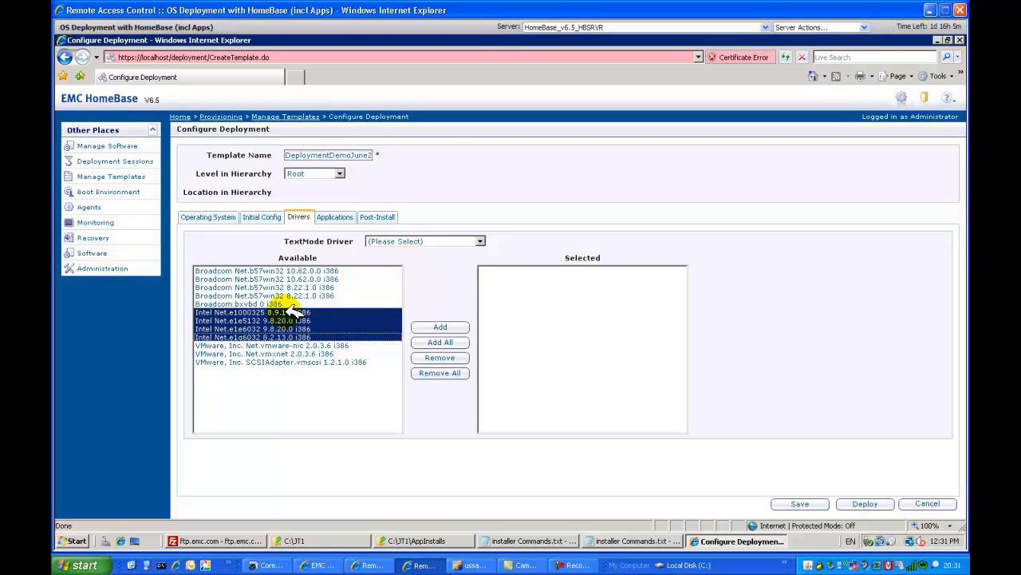
click(440, 329)
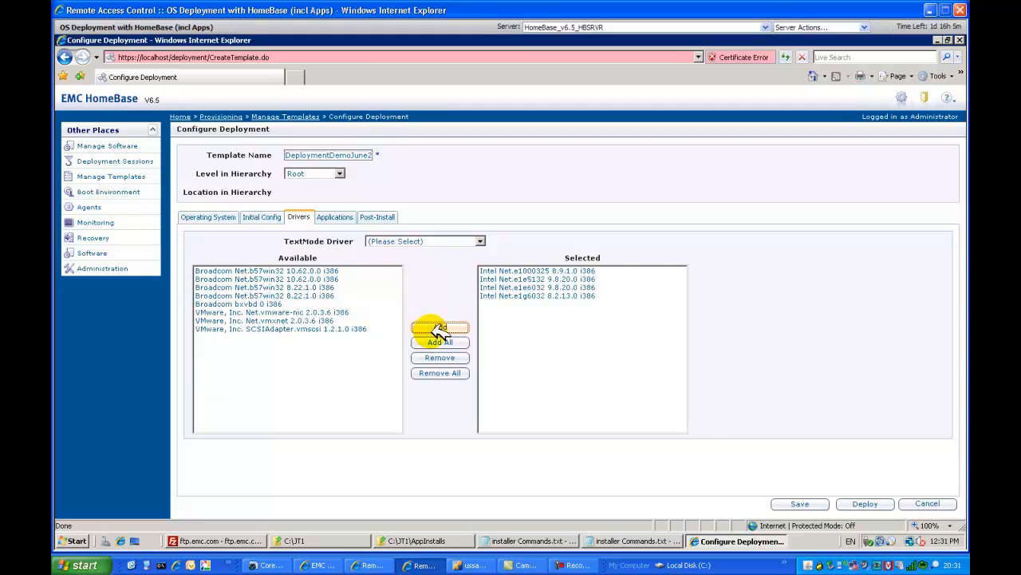
Add Adobe 9 and Filezilla 315 as the template's custom software without choosing a HomeBase agent, and save the template.
click(333, 216)
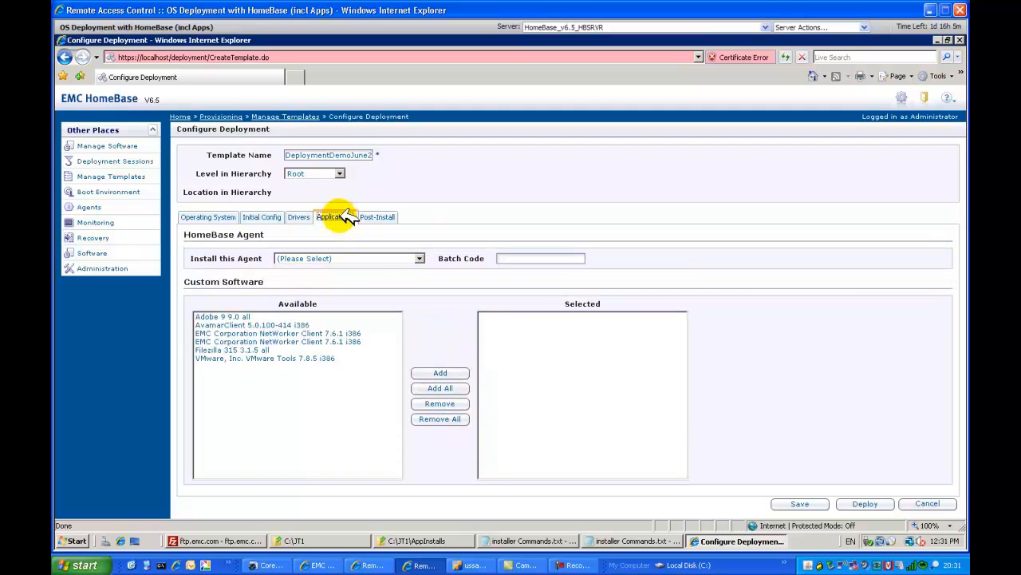
click(351, 257)
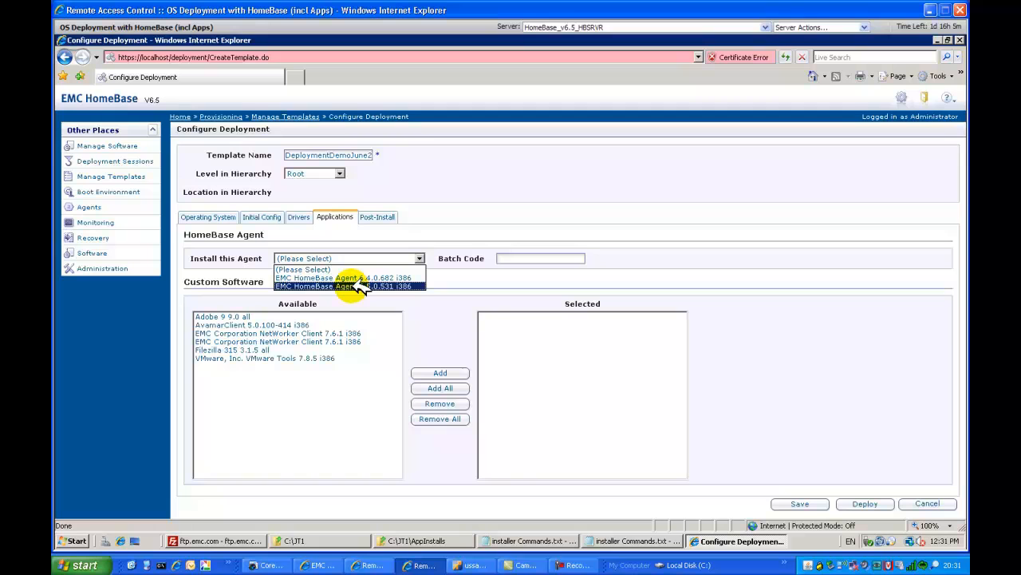
click(457, 275)
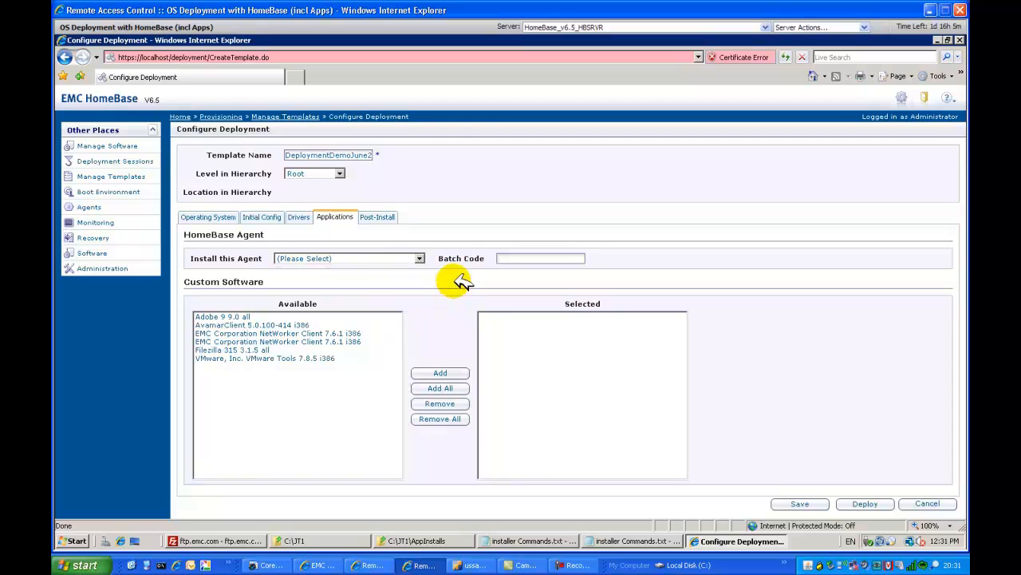
click(254, 316)
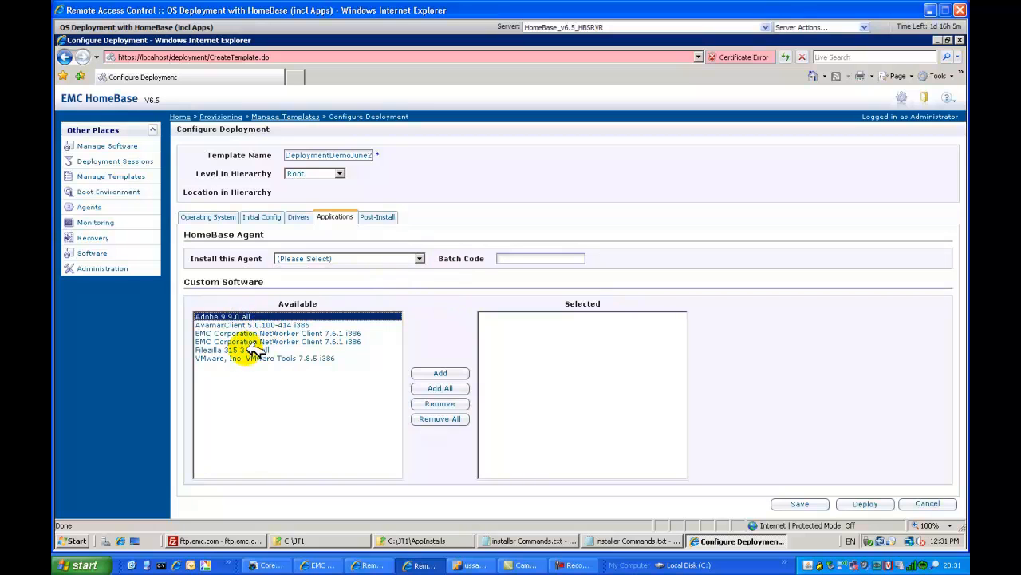
ctrl+click(253, 350)
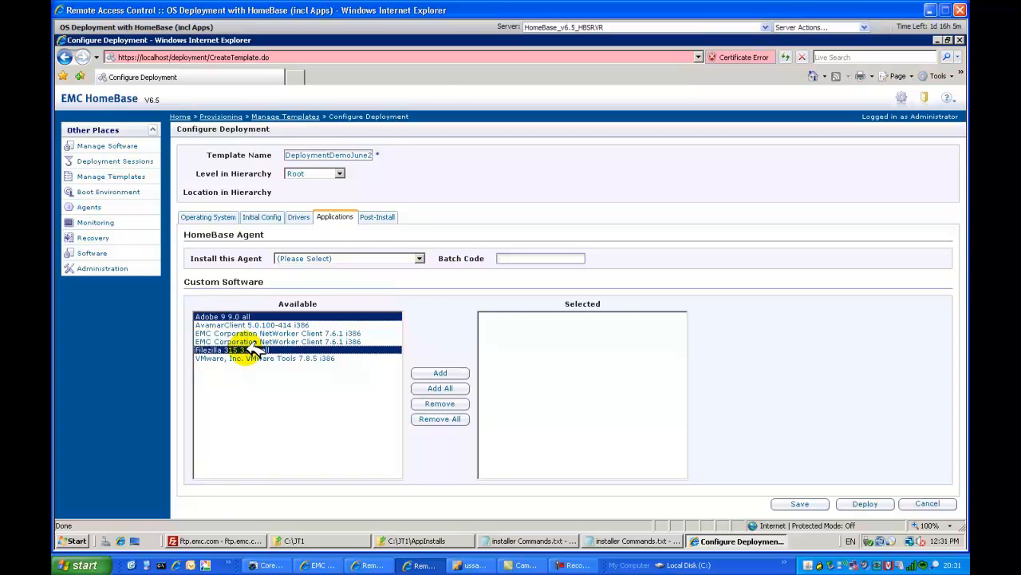
click(440, 373)
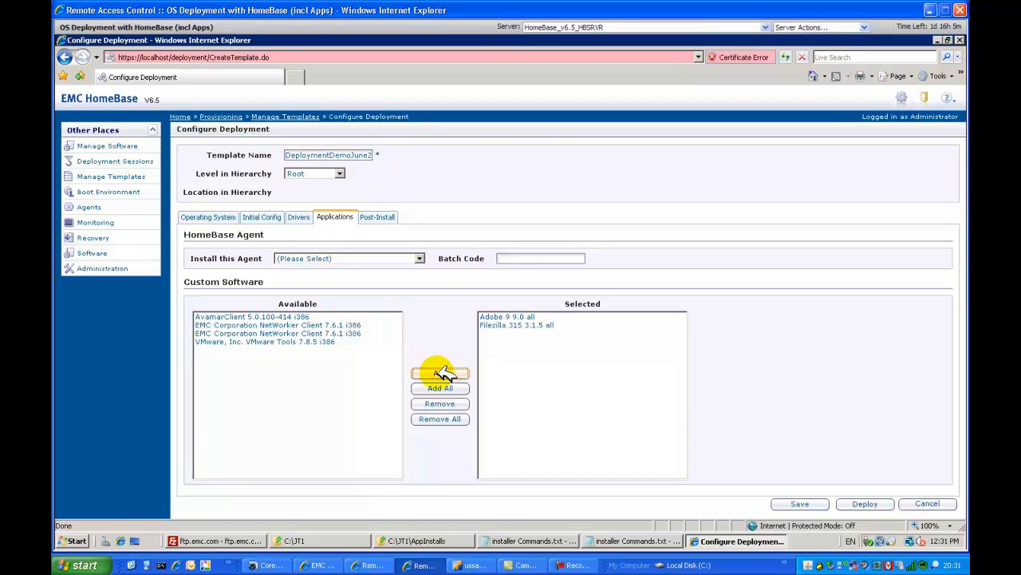
click(800, 503)
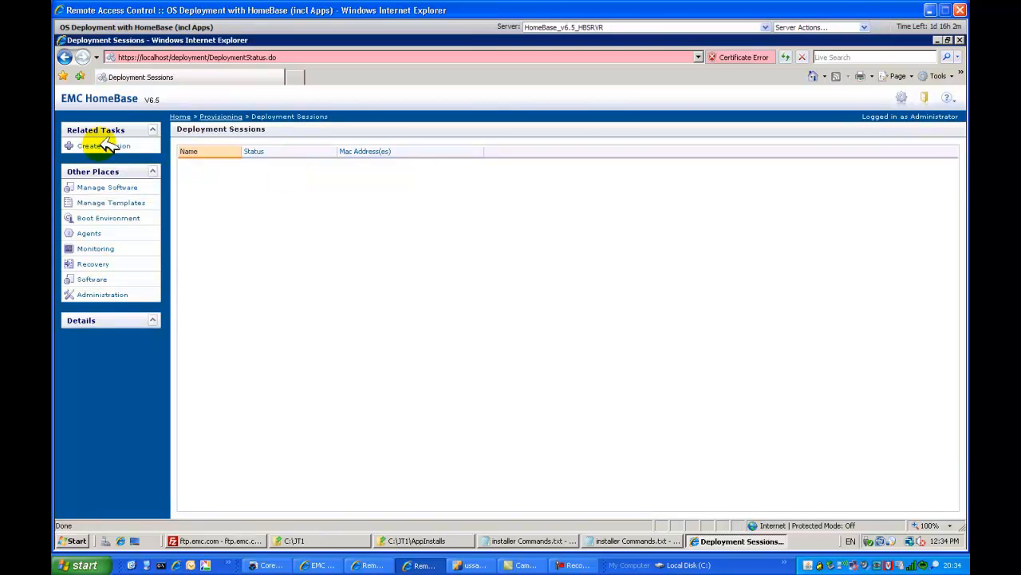
Start a new deployment session and name it Session1276.
click(104, 145)
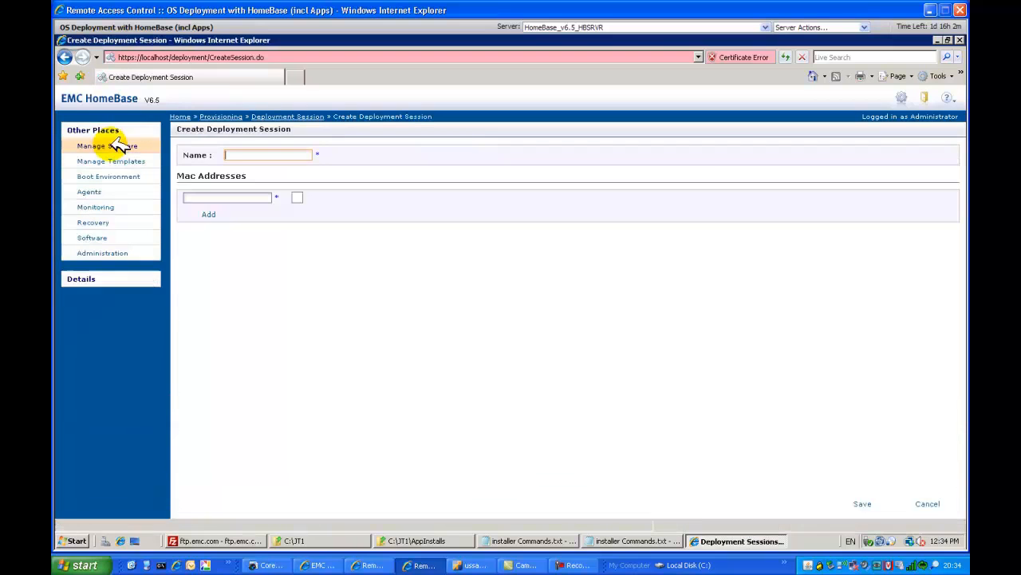
click(231, 154)
text(S)
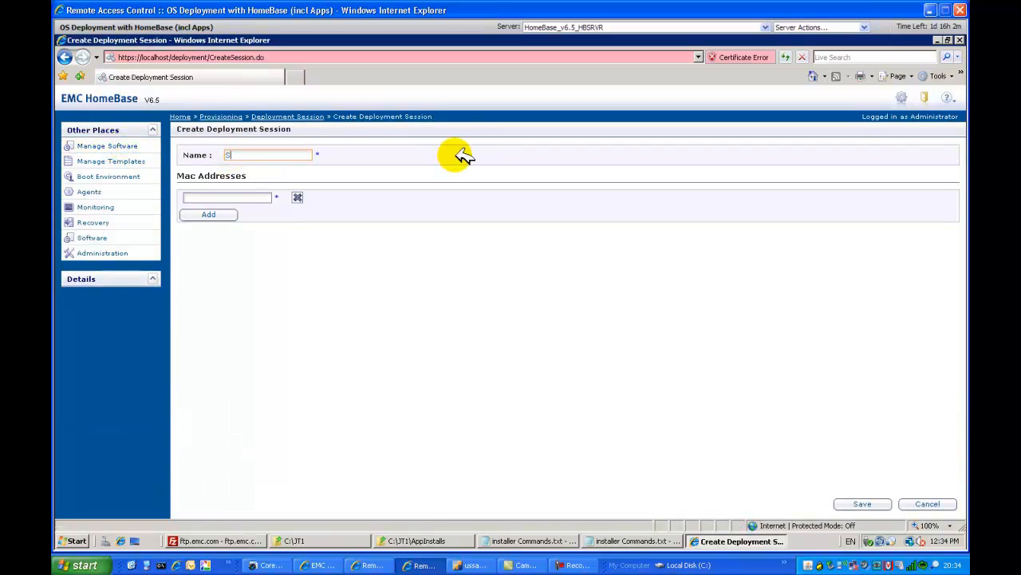
text(ession1276)
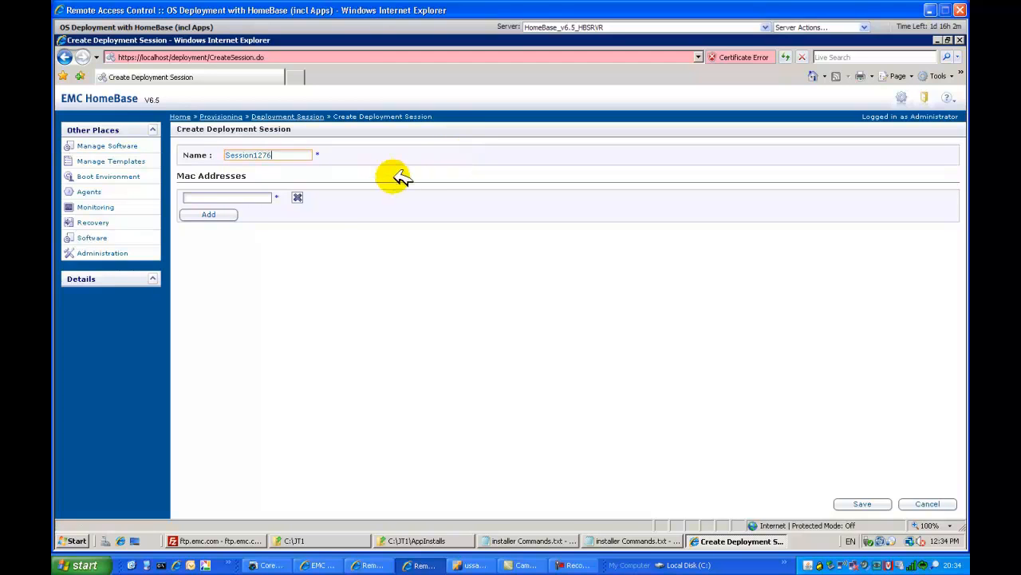
click(215, 197)
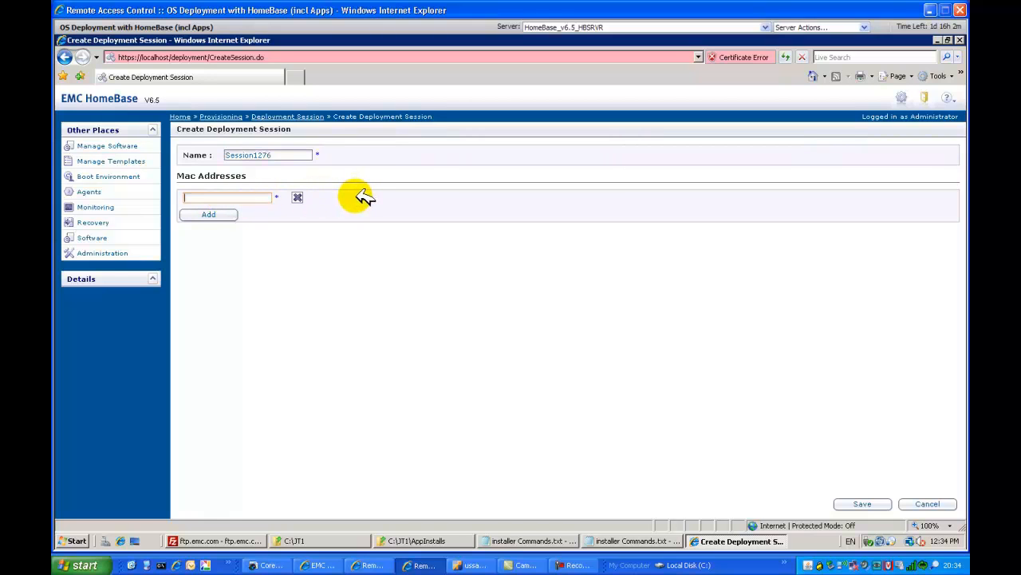
text(00-50-56-34-01-F1)
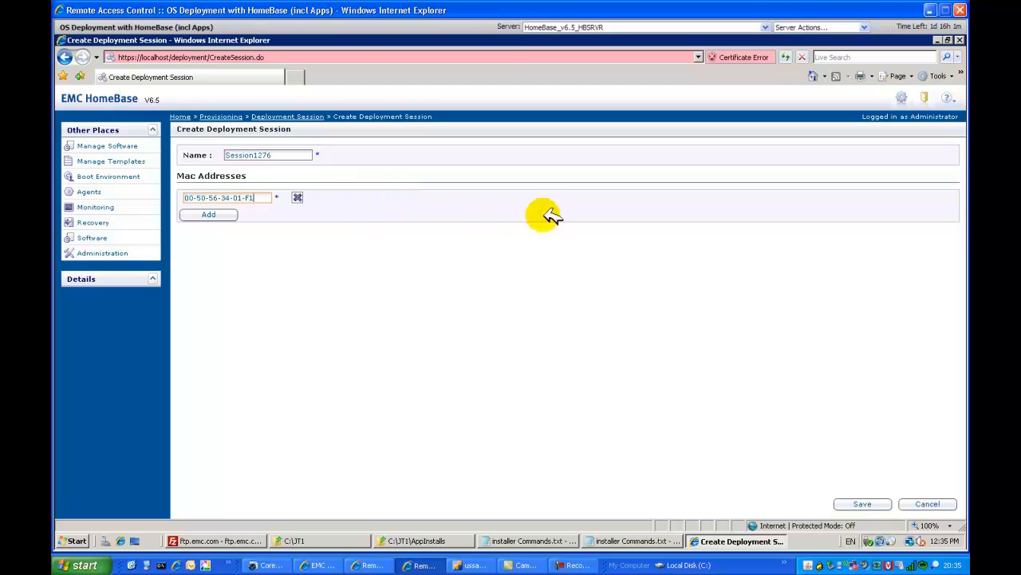
click(872, 502)
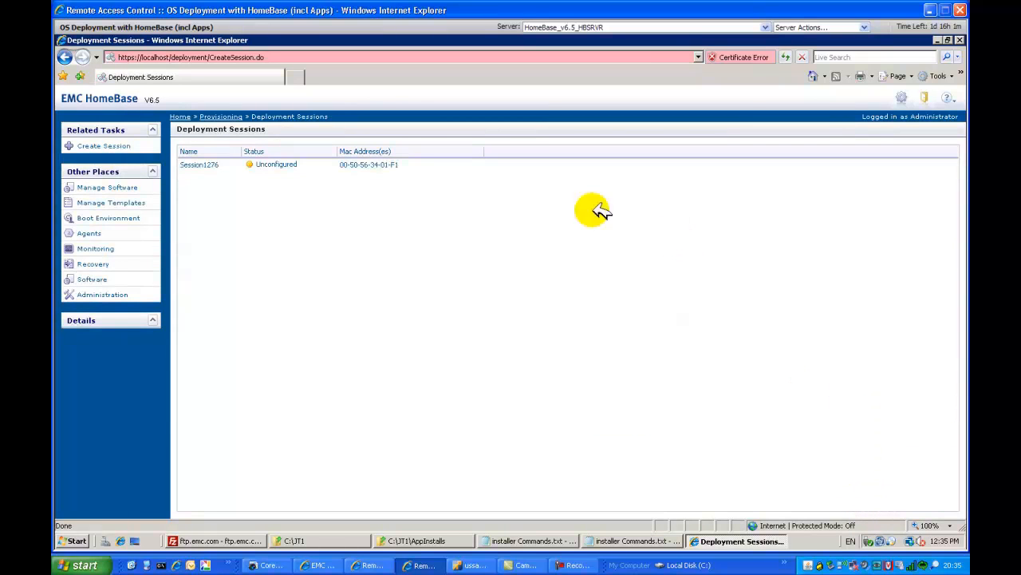
Configure Session1276 with the DeploymentDemoJune2011 template and deploy it.
click(279, 165)
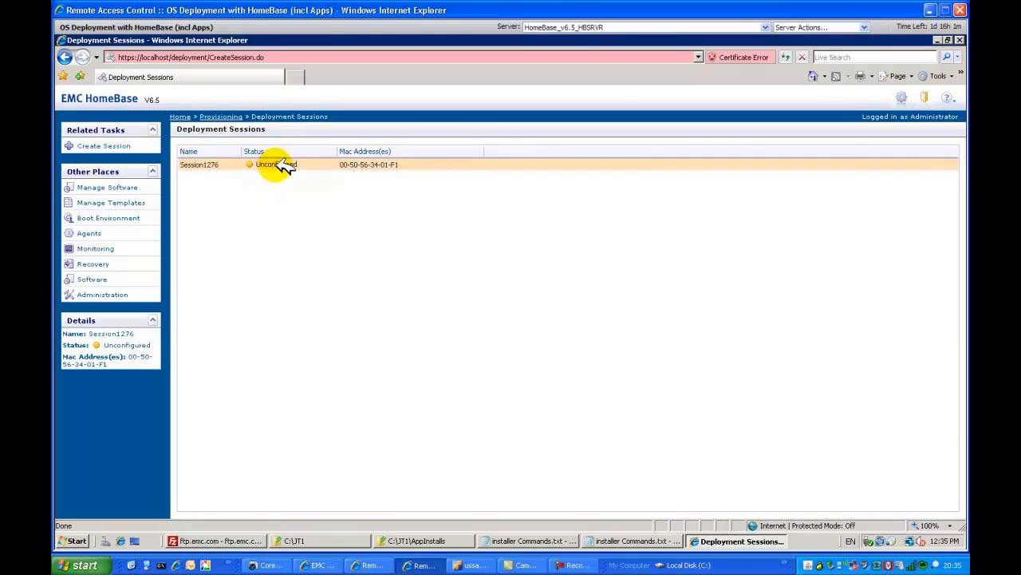
click(279, 165)
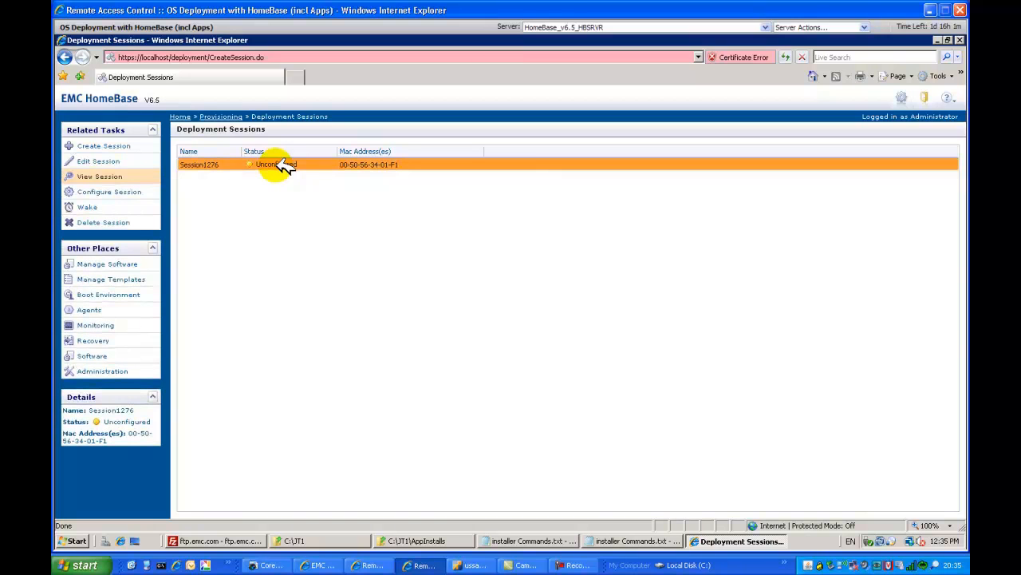
click(135, 191)
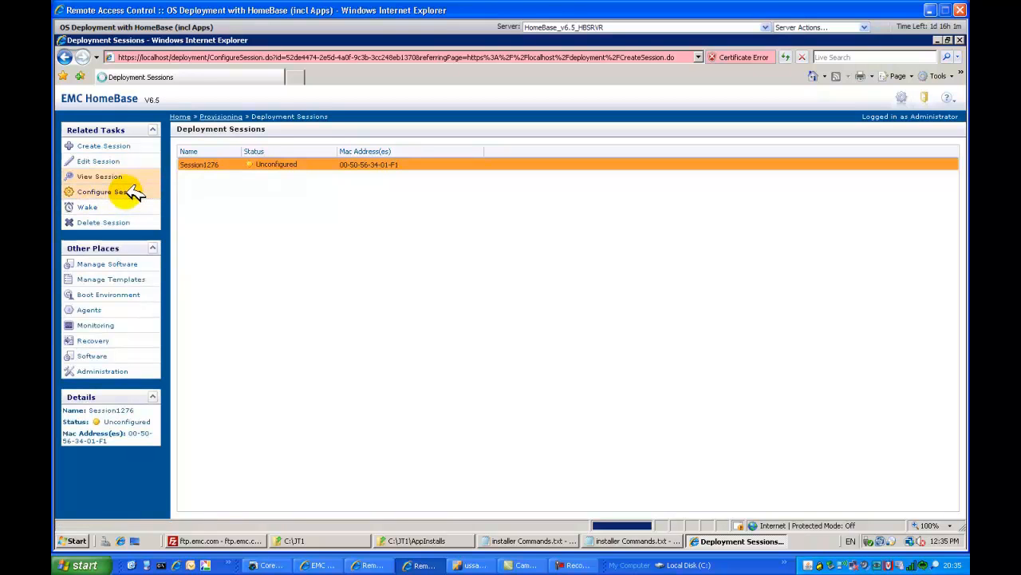
click(287, 164)
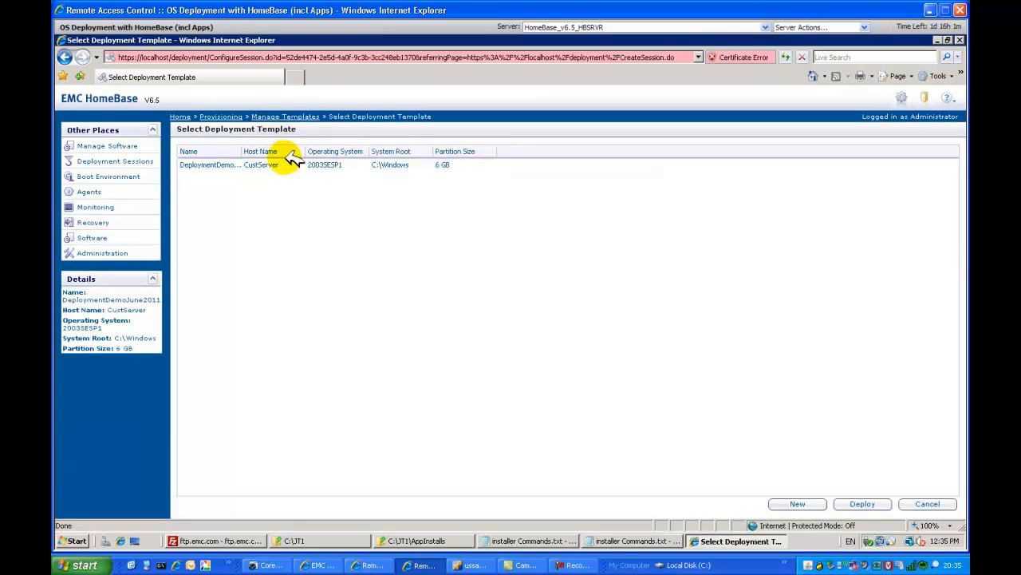
click(226, 164)
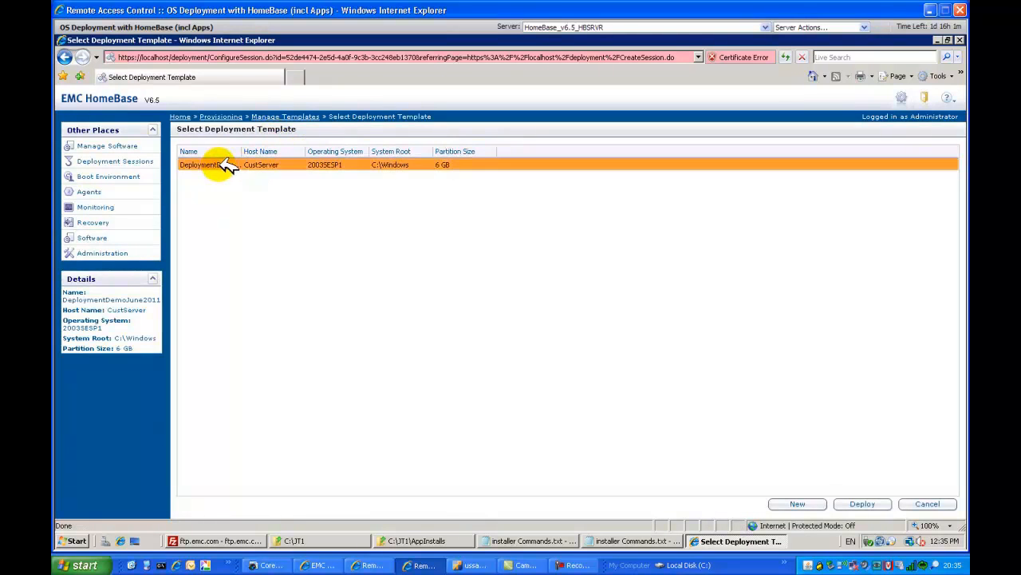
click(876, 504)
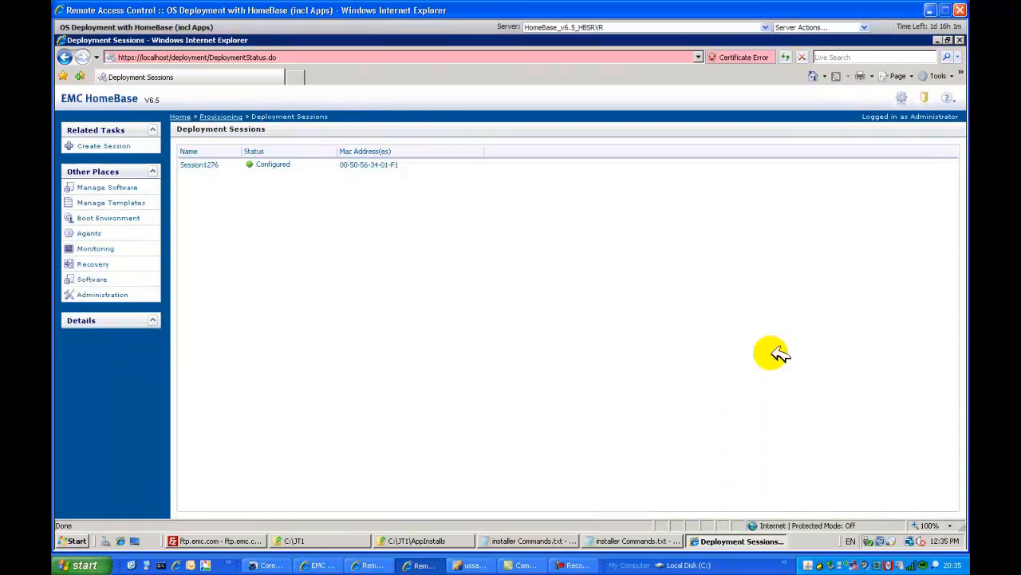
View the details of the configured Session1276 and check the deployment progress in the target machine's remote console.
click(273, 166)
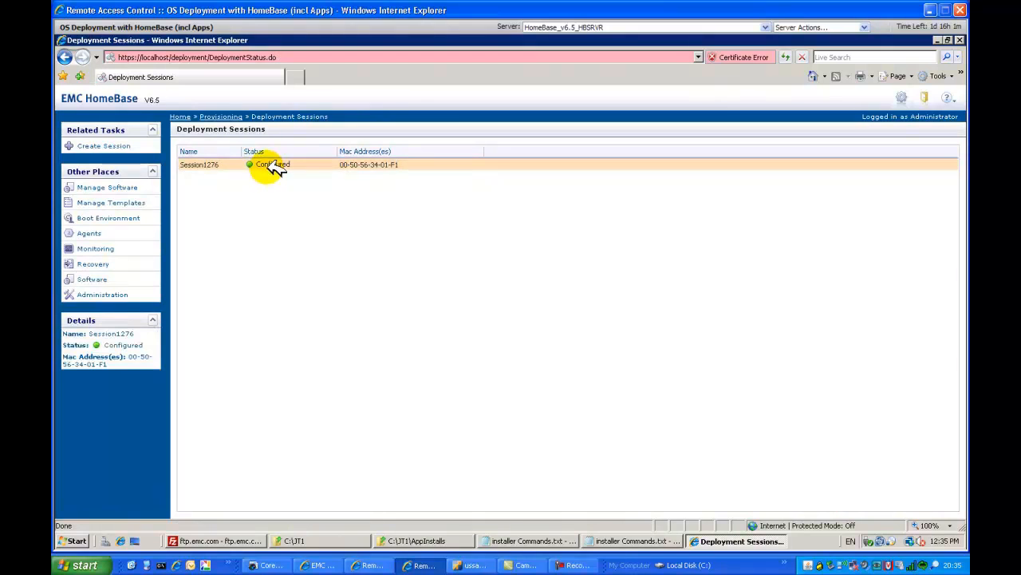
click(275, 166)
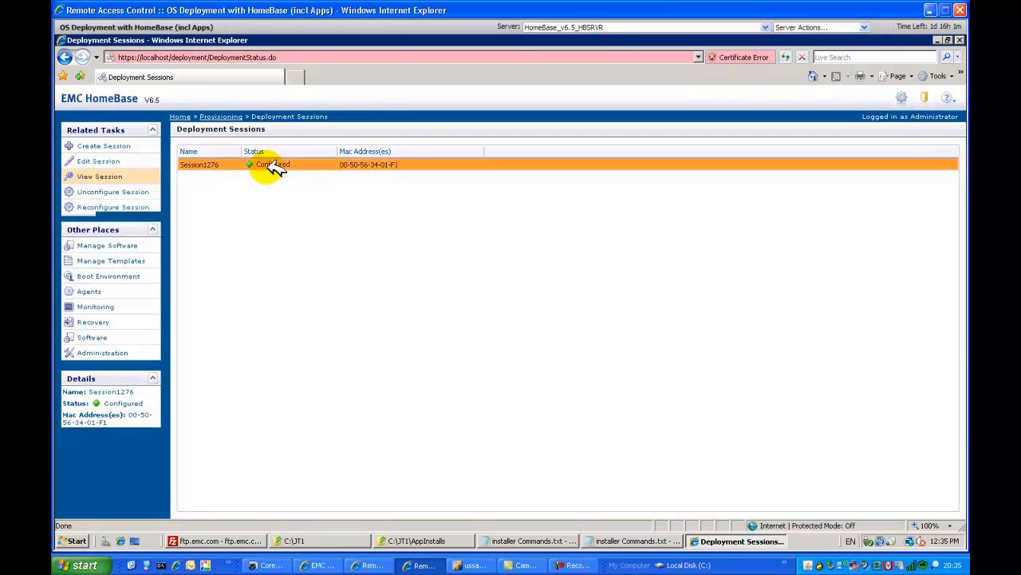
click(118, 177)
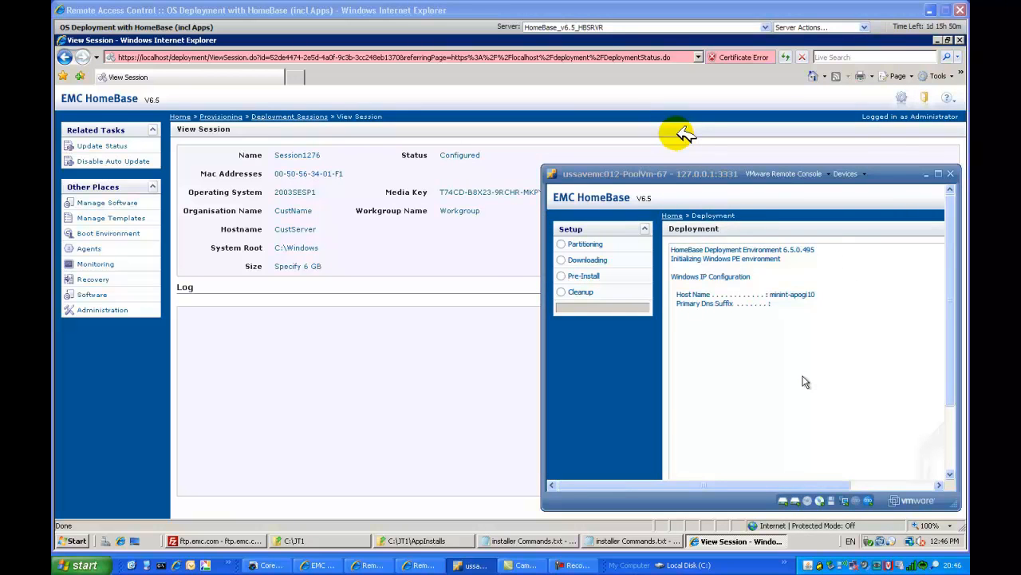
drag(952, 359, 965, 438)
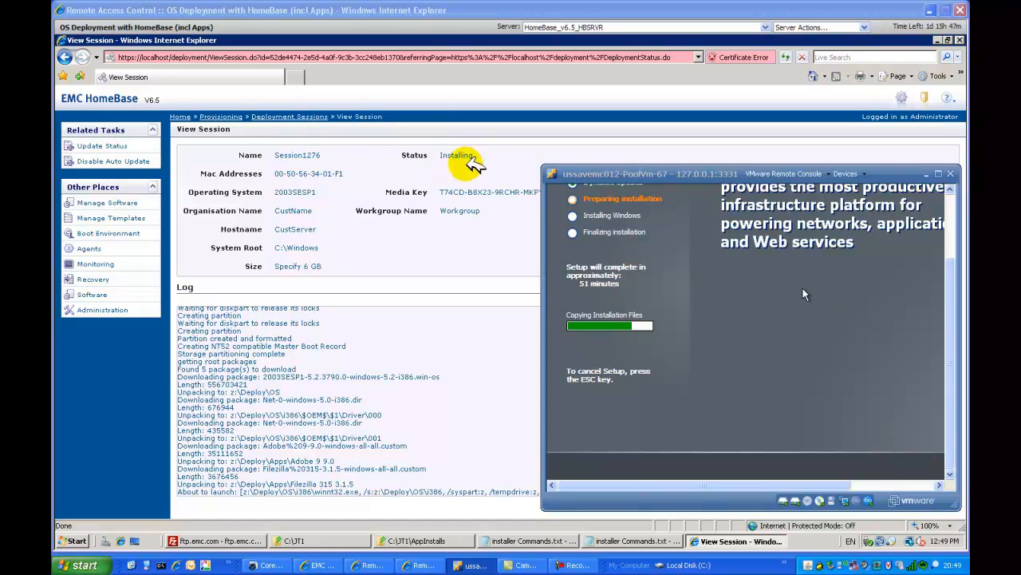
Return to the deployment sessions list, check Session1276's status and reopen its session details.
click(294, 117)
click(294, 117)
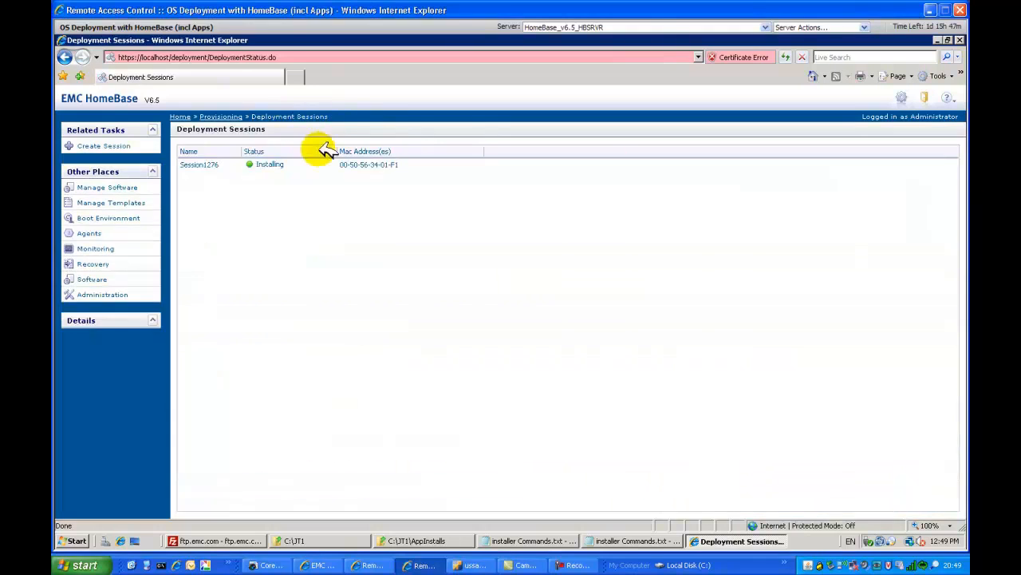
click(269, 164)
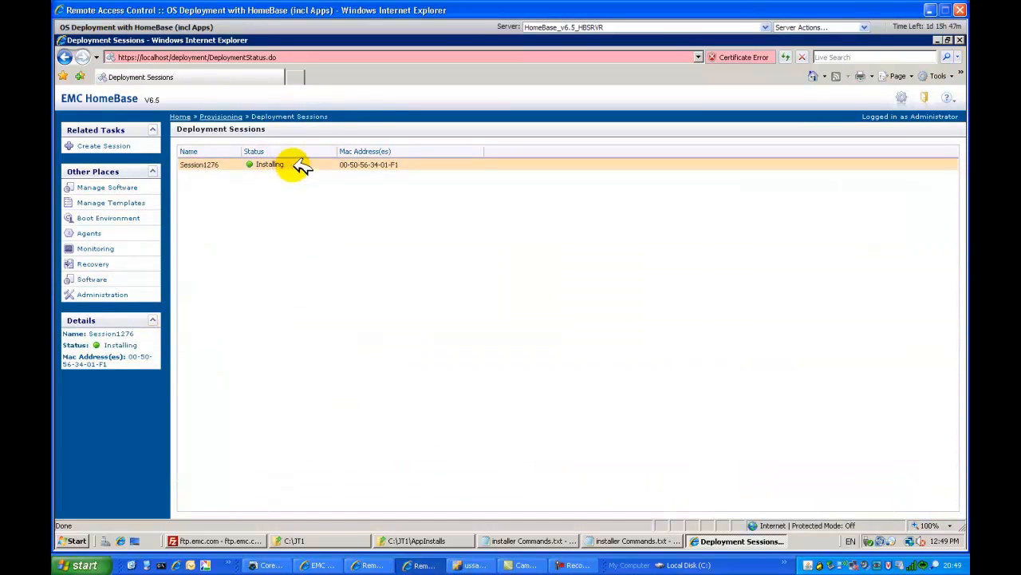
click(292, 166)
click(84, 176)
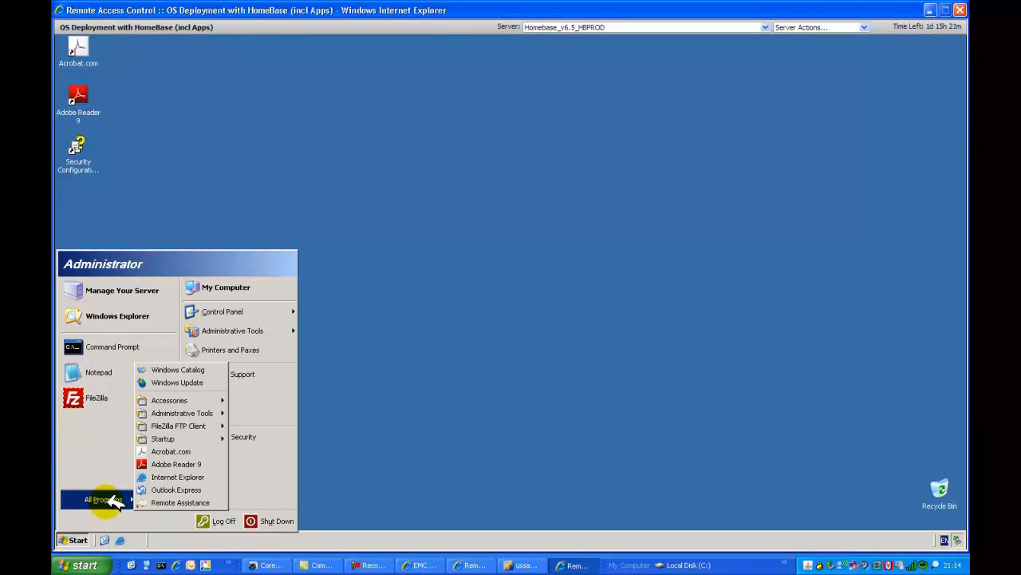
Launch FileZilla from the FileZilla FTP Client program group on the deployed server and maximize its window.
mouse_move(112, 495)
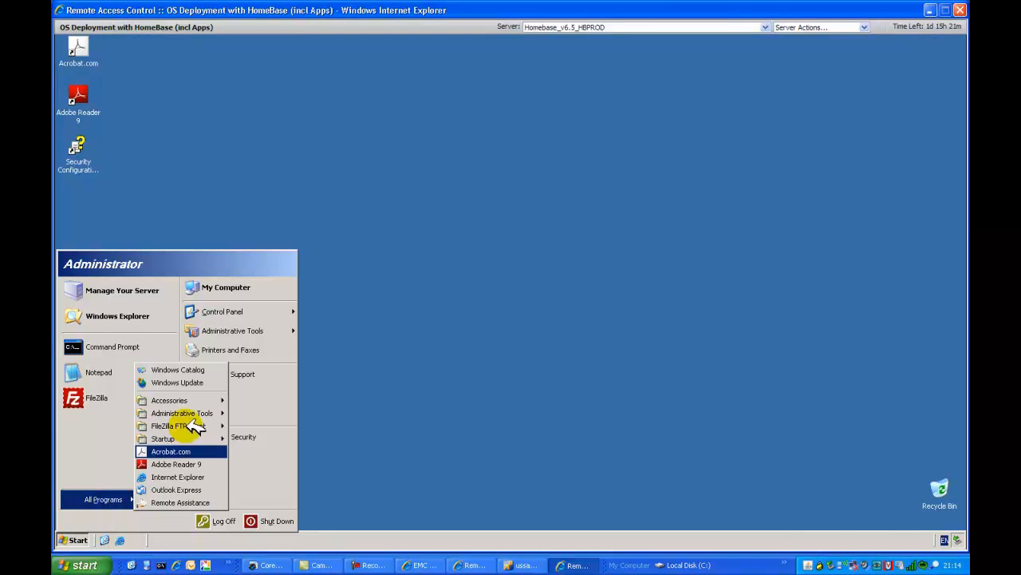
mouse_move(194, 425)
click(252, 425)
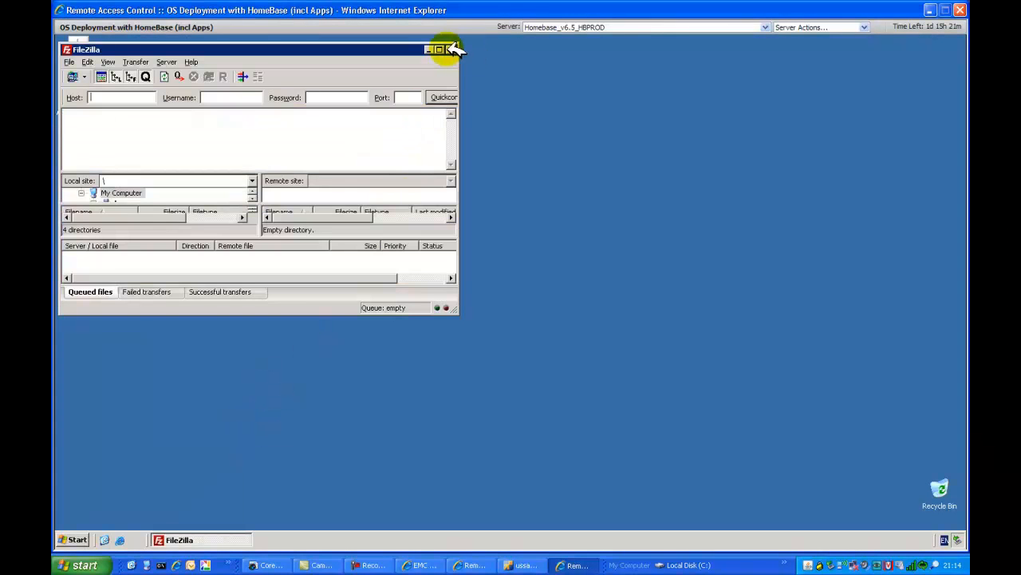
click(441, 50)
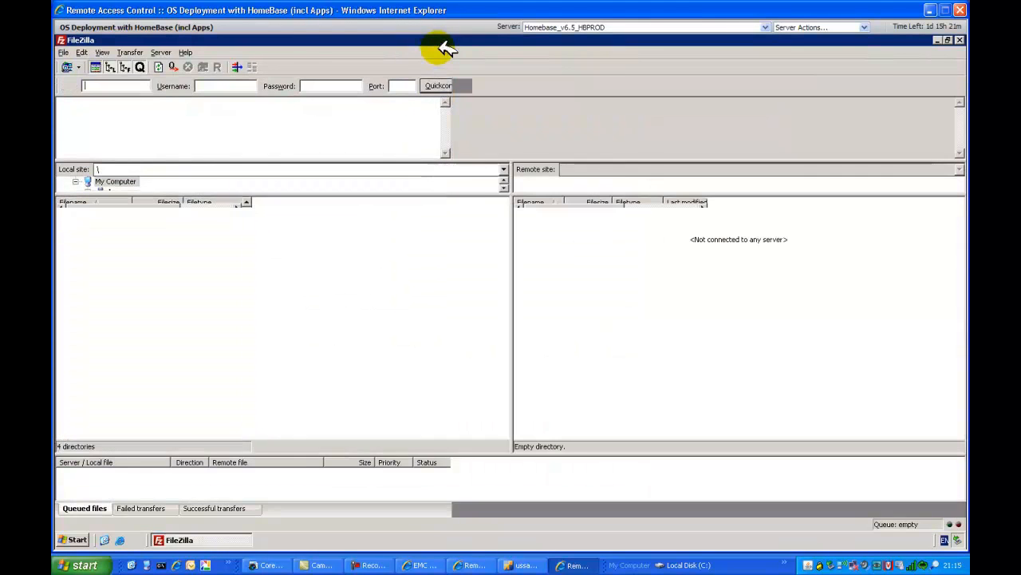
Launch Adobe Reader 9 on the deployed server and accept its license agreement.
click(73, 539)
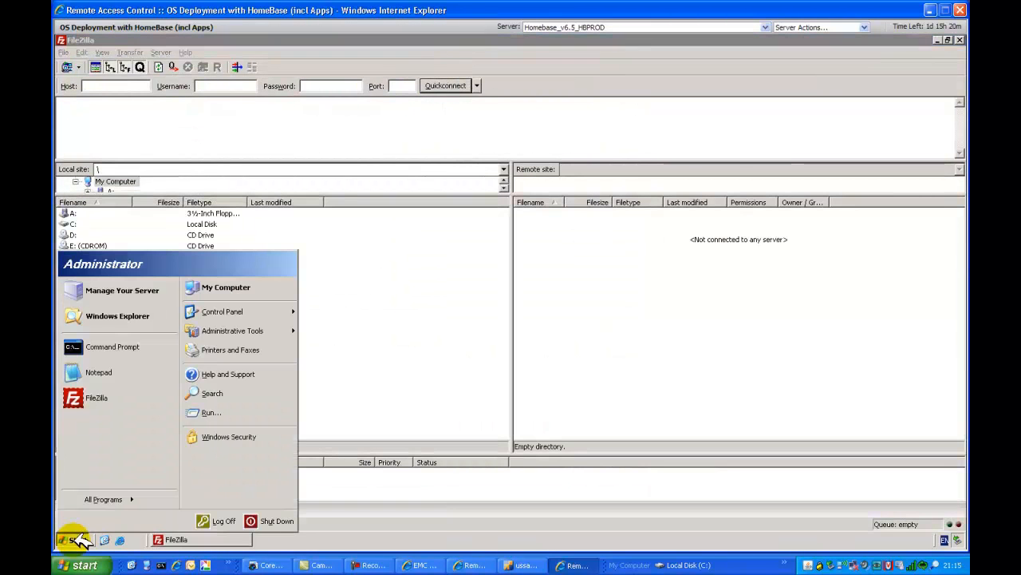
click(103, 498)
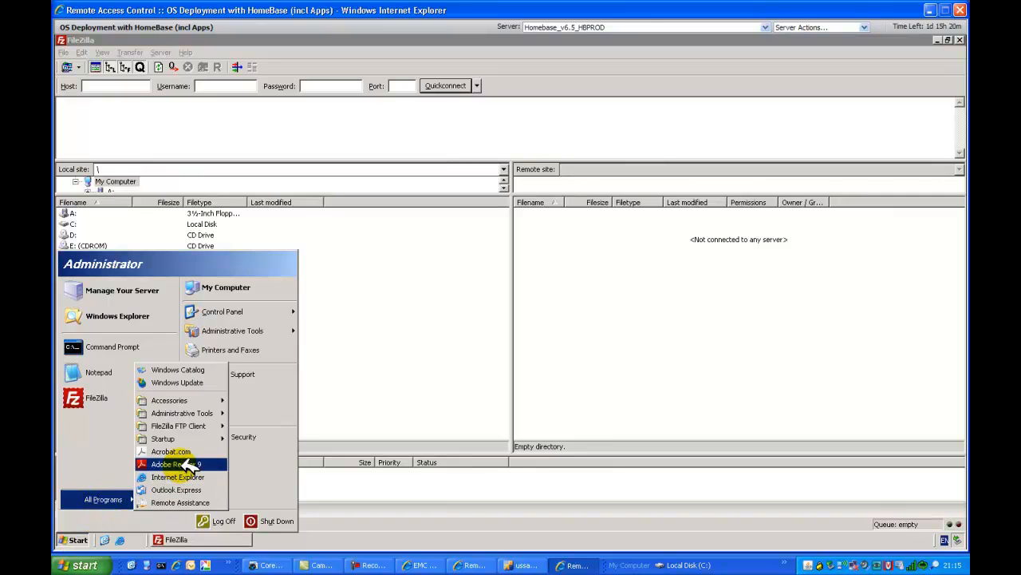
click(177, 464)
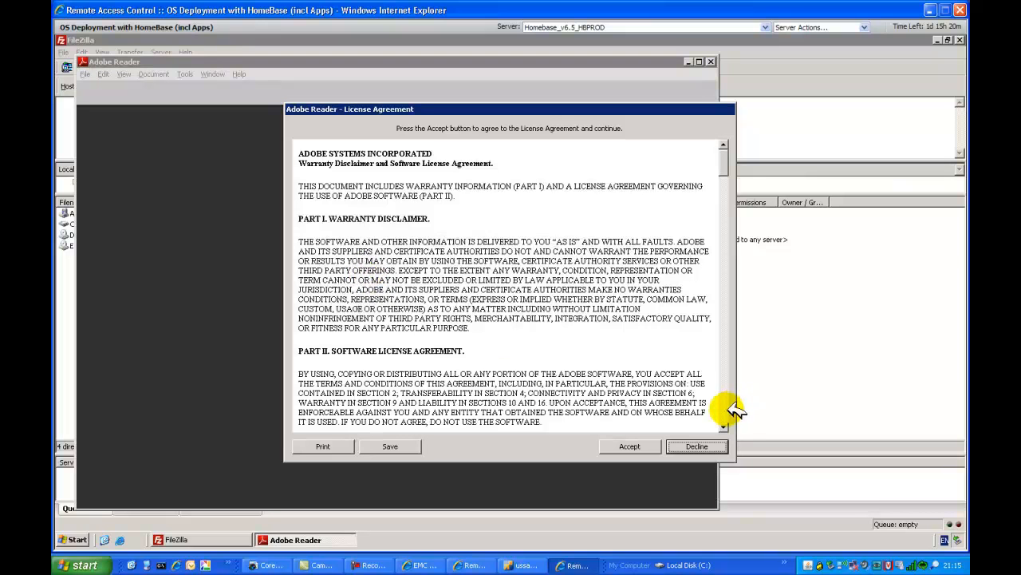
click(630, 446)
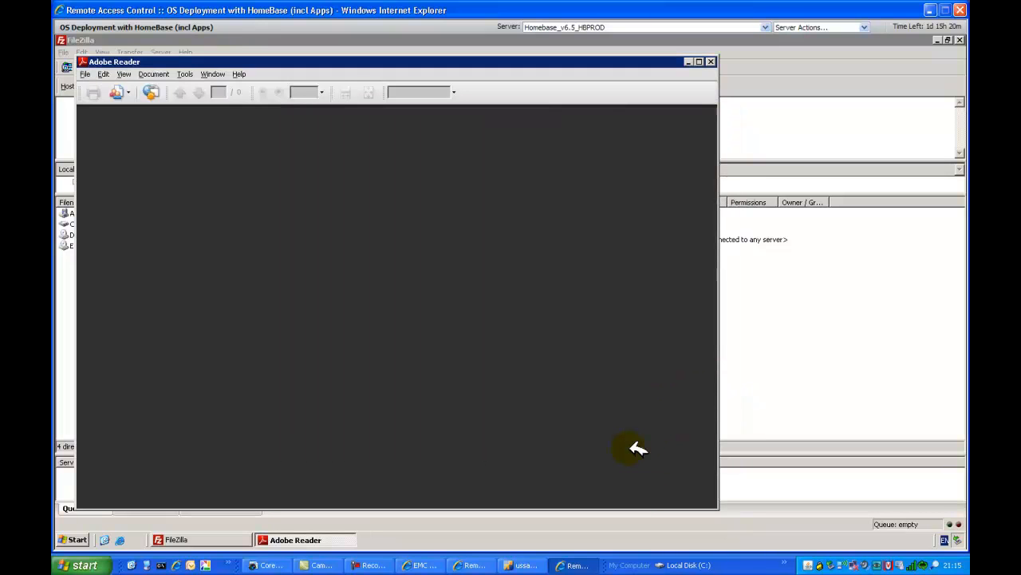